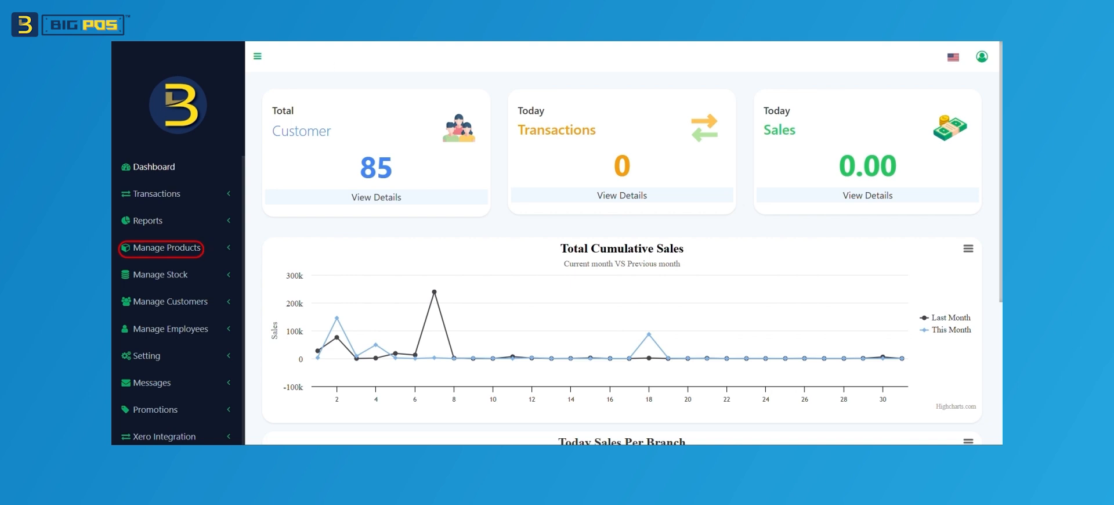
Open the products list and filter it by the name "salad"
click(165, 248)
click(166, 253)
click(166, 254)
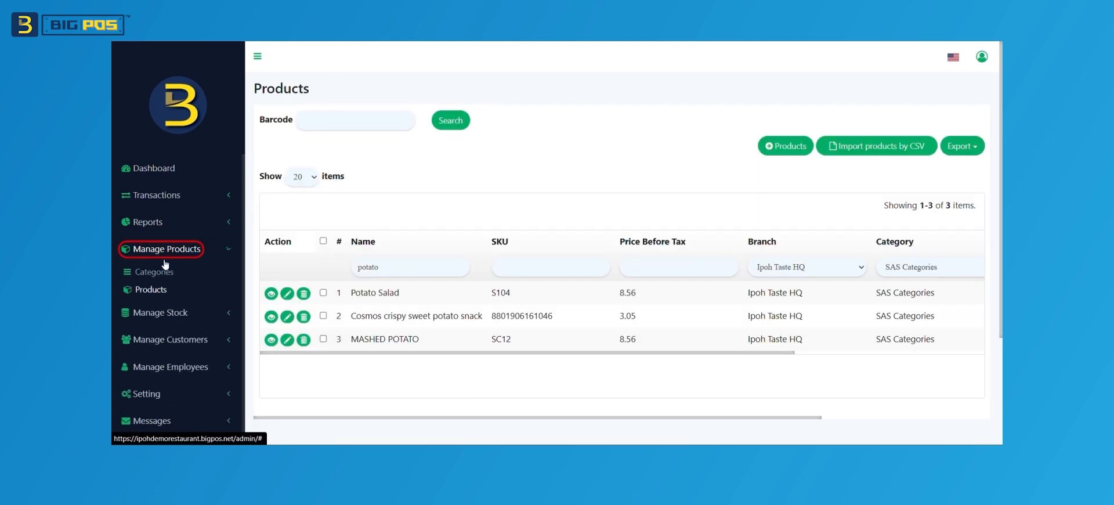
click(152, 290)
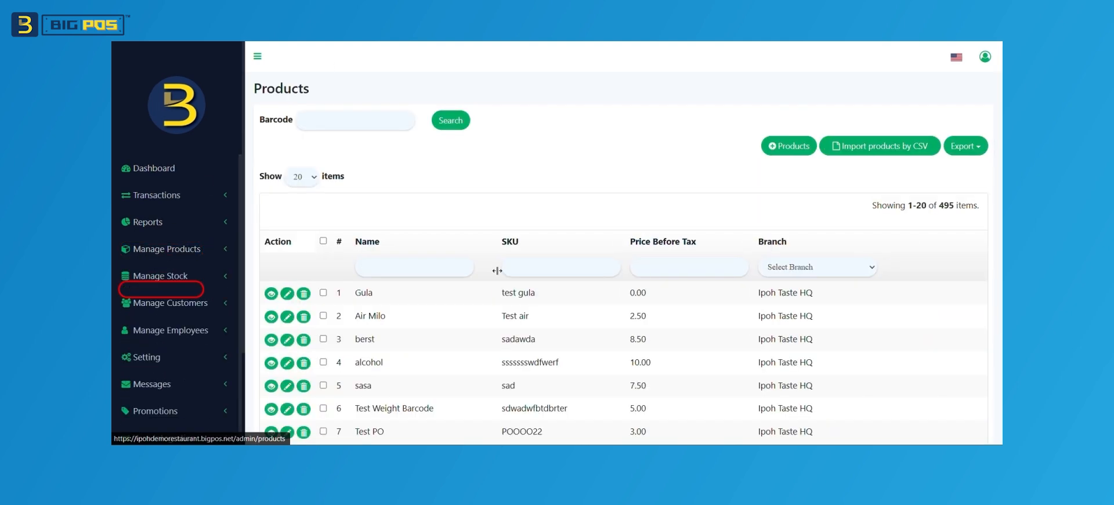
click(431, 269)
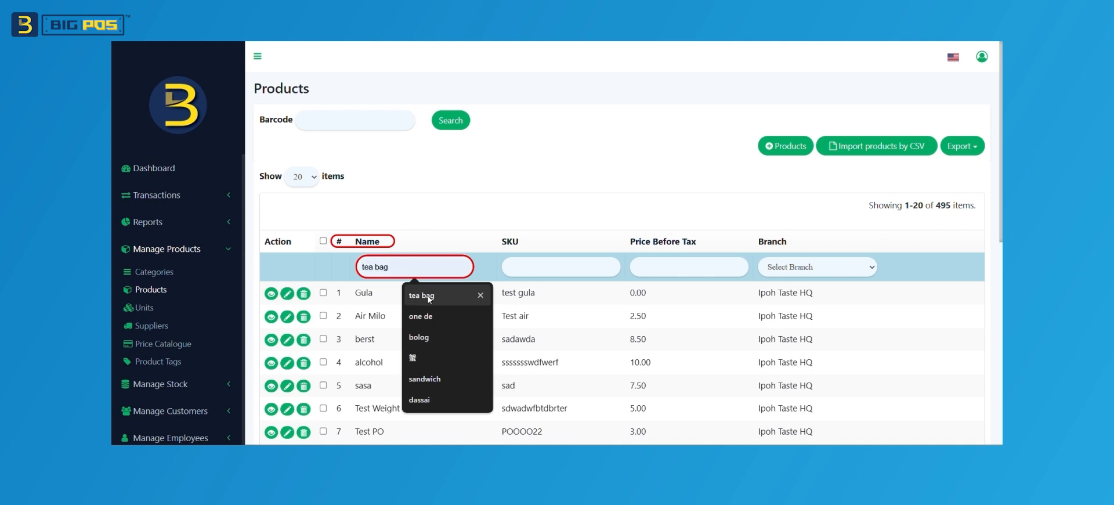
text(salad)
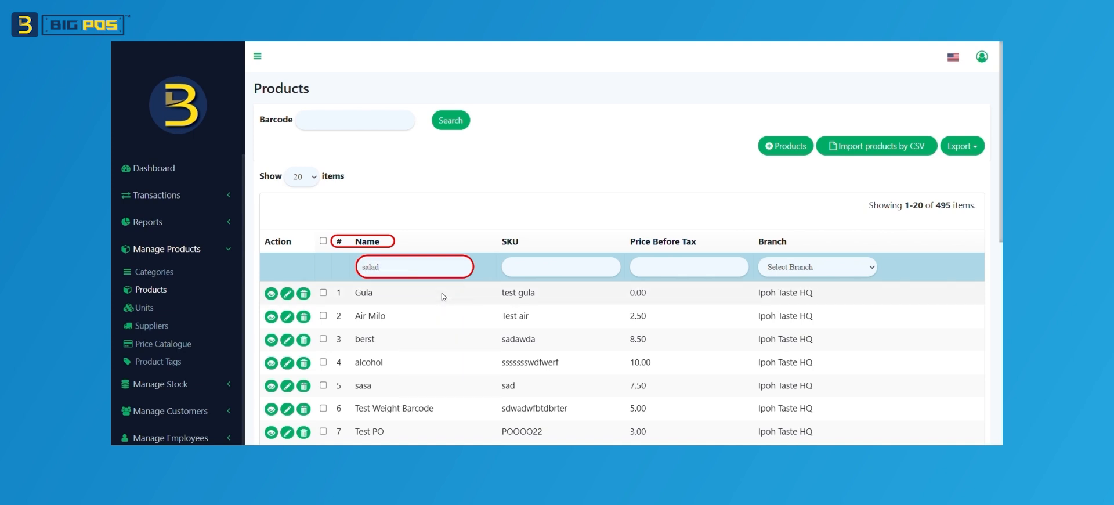
key(Return)
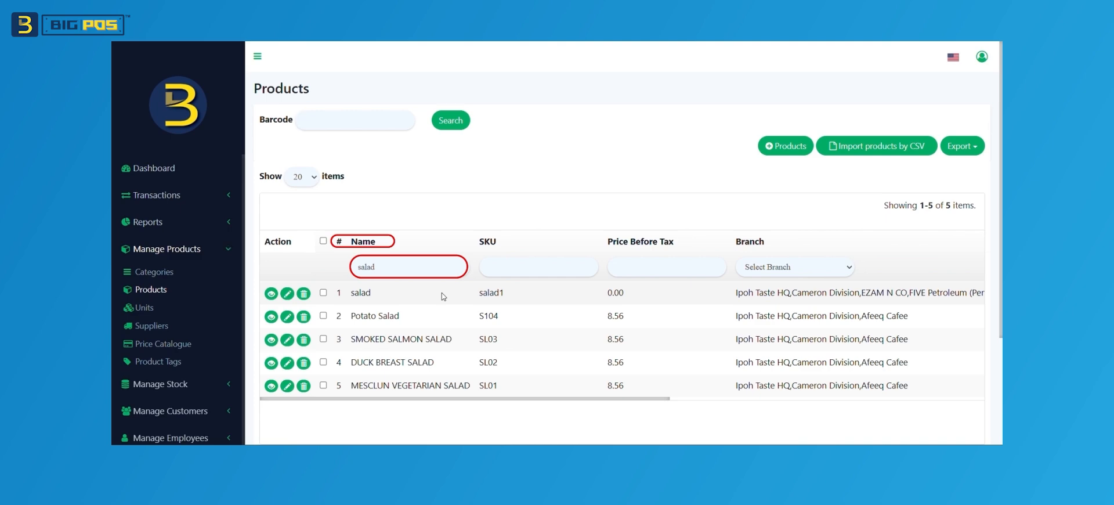
Open Potato Salad for editing and enable Has Inventory with Track Stock Level
click(292, 321)
scroll(514, 242, down, 5)
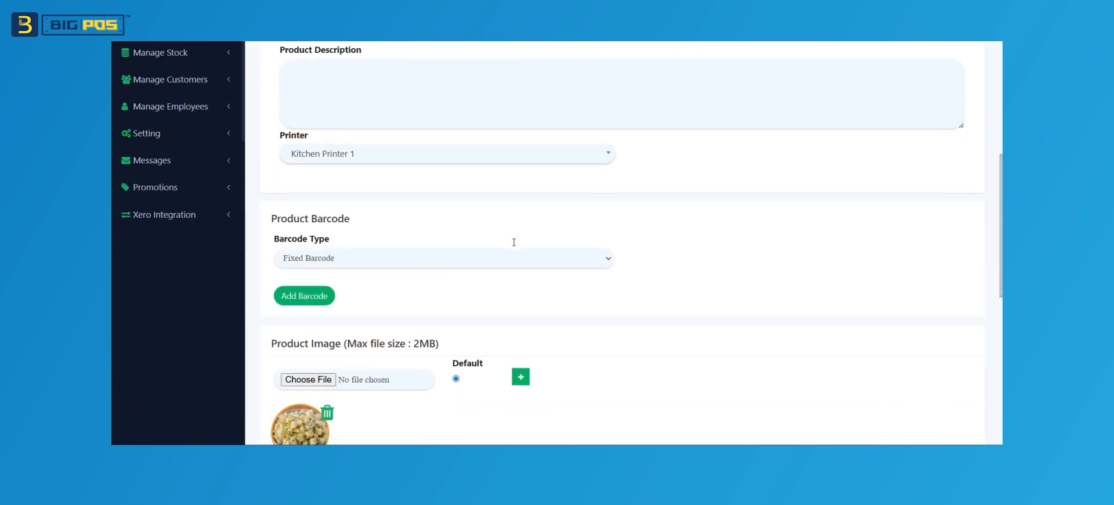
scroll(514, 242, down, 7)
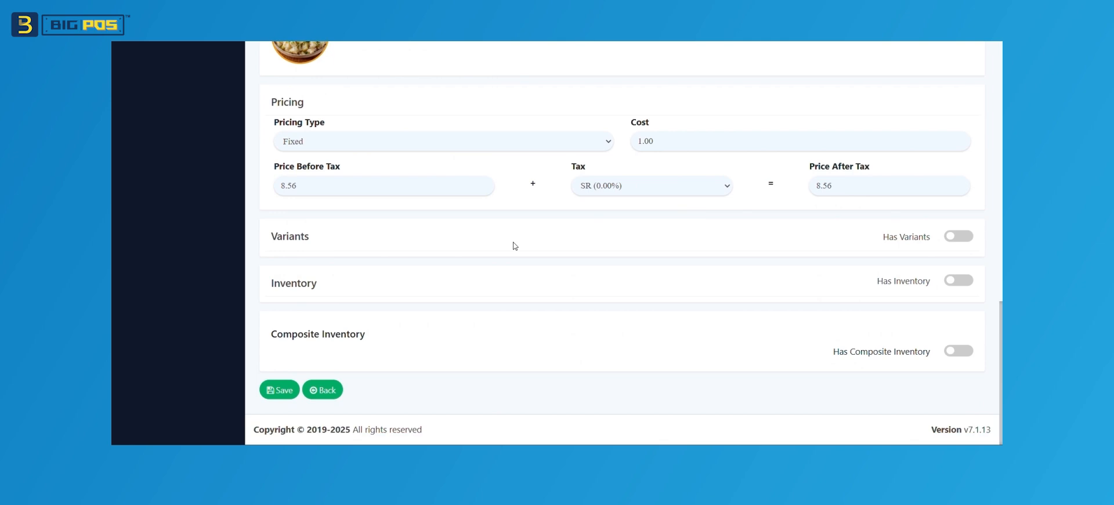
click(949, 284)
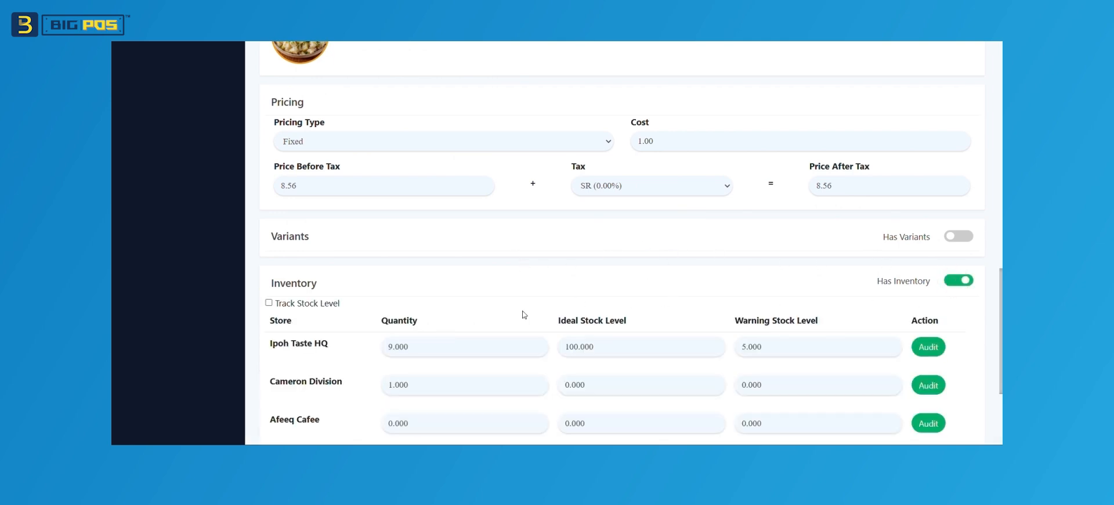
scroll(523, 311, down, 2)
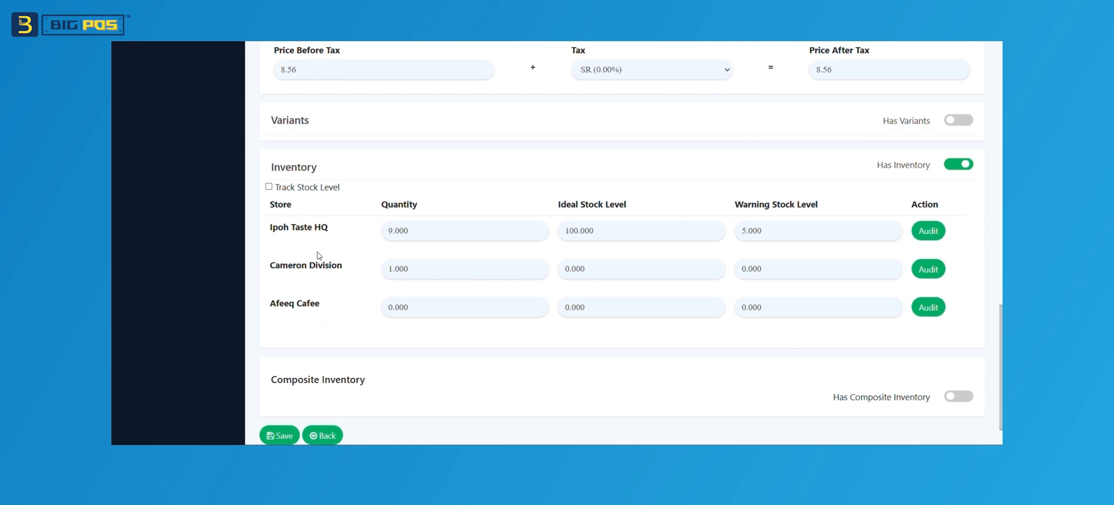
drag(284, 227, 317, 227)
drag(280, 265, 337, 265)
drag(285, 303, 334, 307)
click(269, 187)
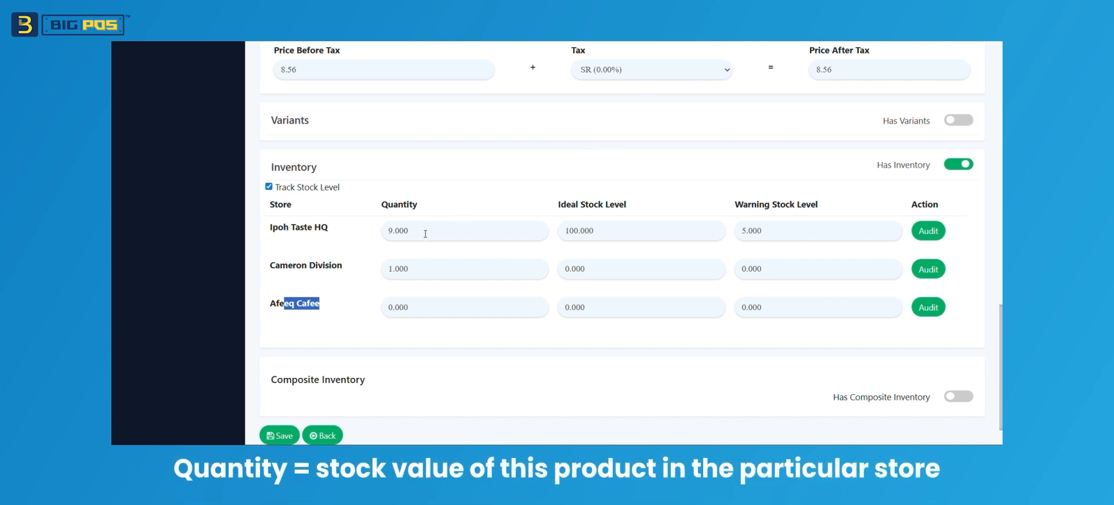
Set the stock quantities to 100 for Ipoh Taste HQ, 200 for Cameron Division and 50 for Afeeq Cafee
drag(445, 230, 365, 233)
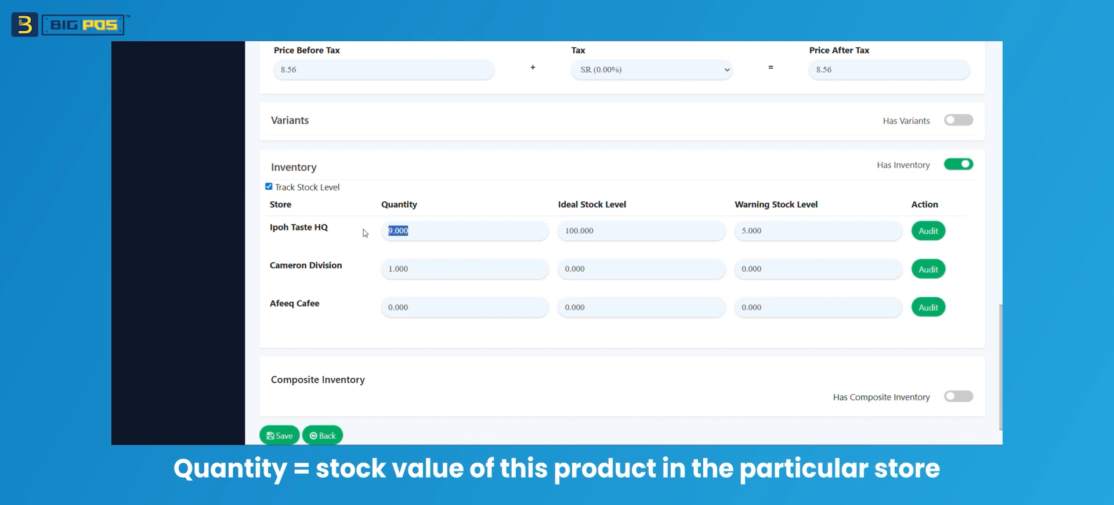
text(100)
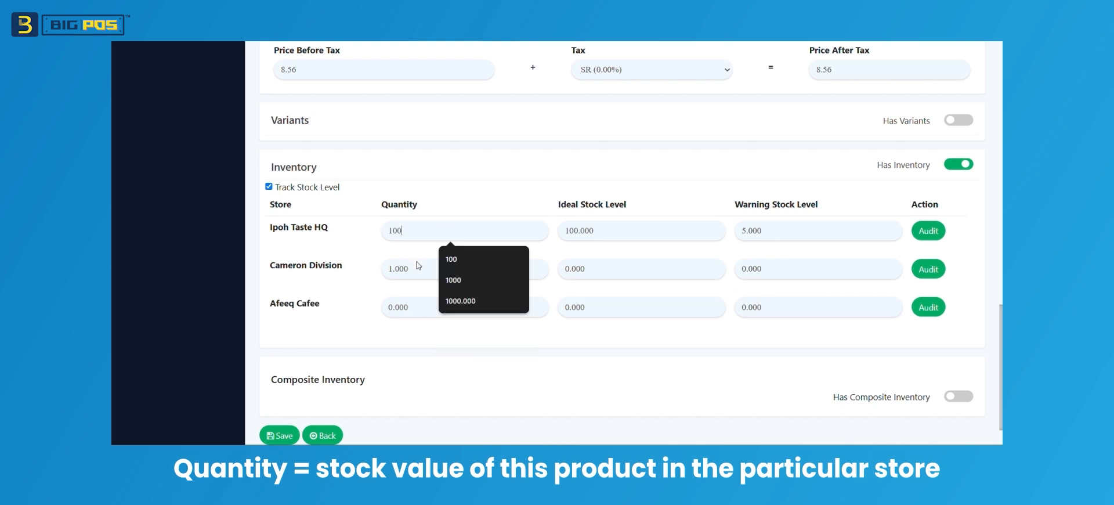
drag(420, 268, 356, 273)
text(200)
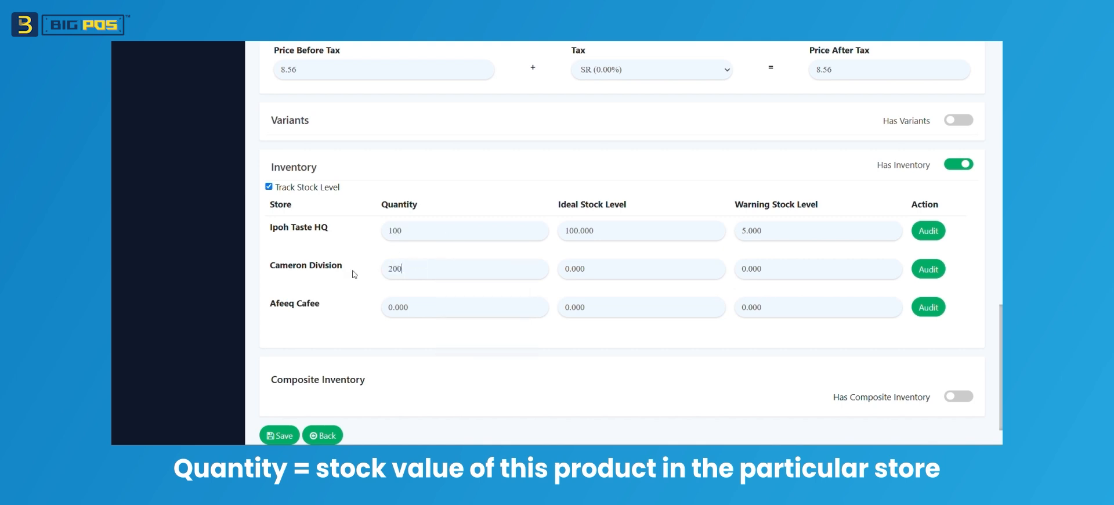
drag(423, 308, 341, 313)
text(50)
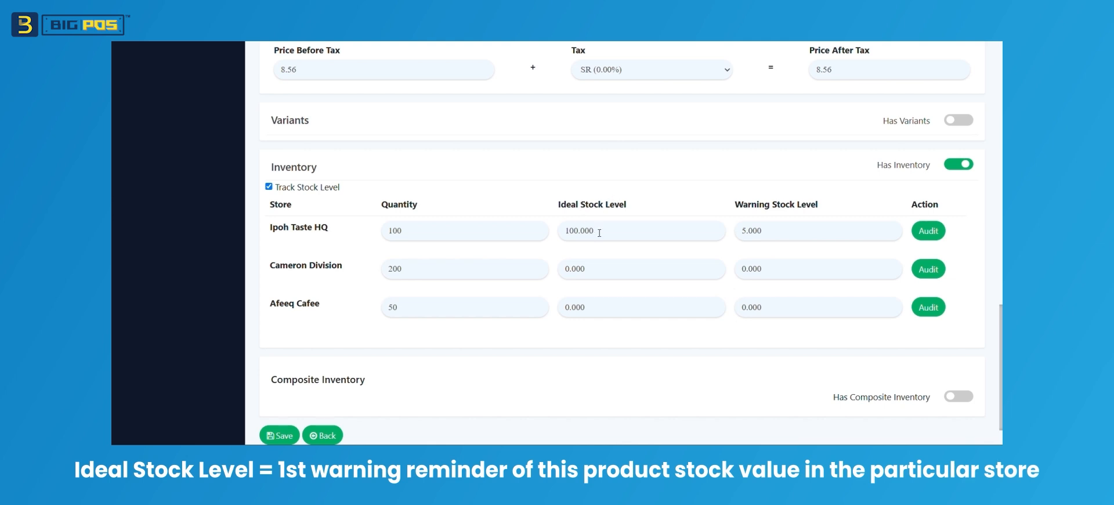
Set Ipoh Taste HQ's ideal stock level to 30 and its warning stock level to 10
drag(598, 231, 552, 238)
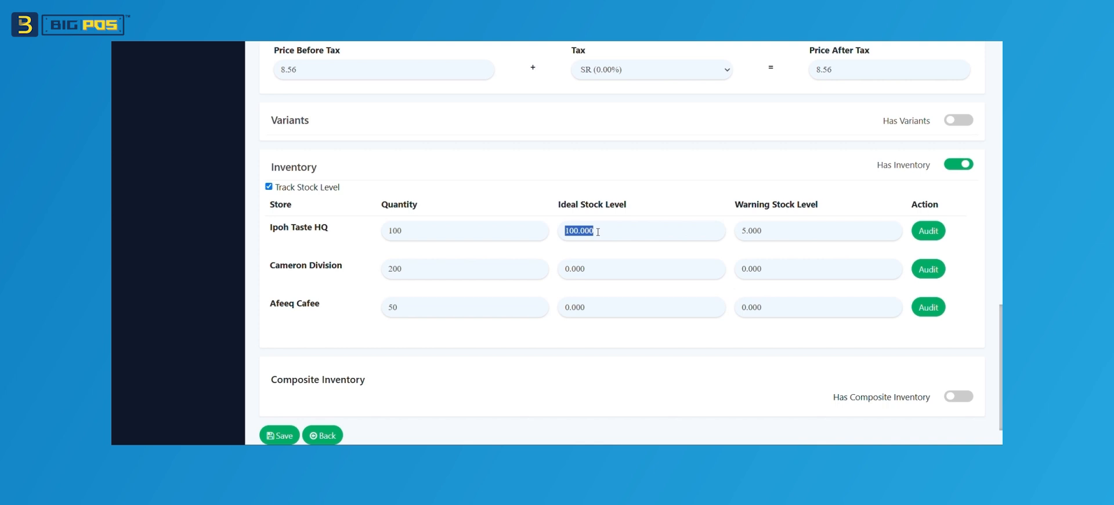
text(30)
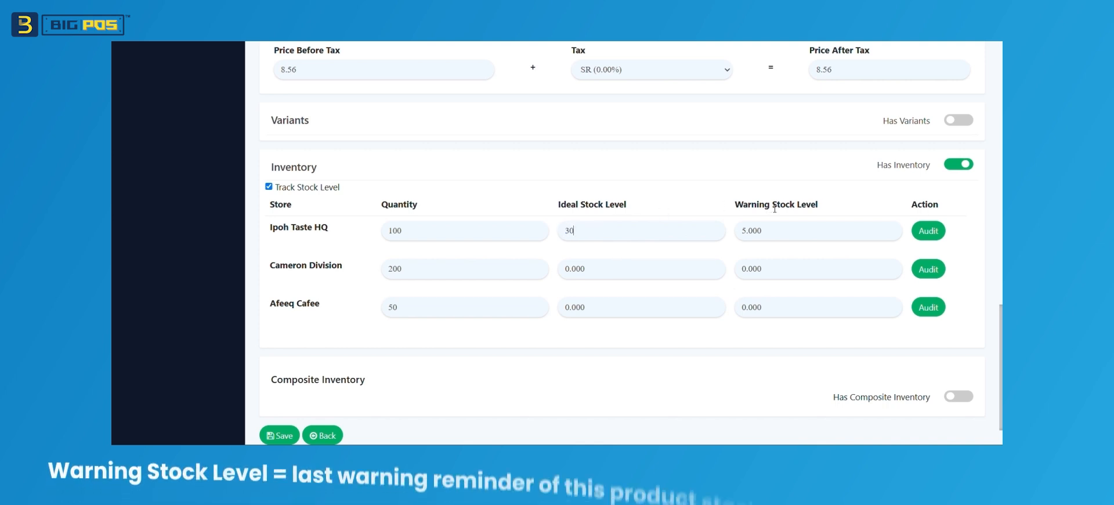
drag(767, 231, 719, 229)
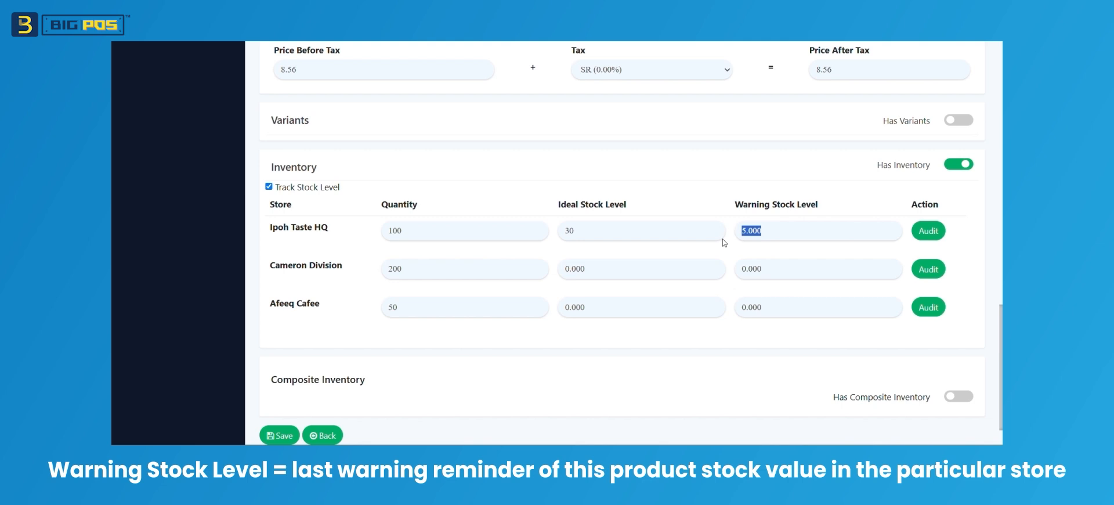
text(10)
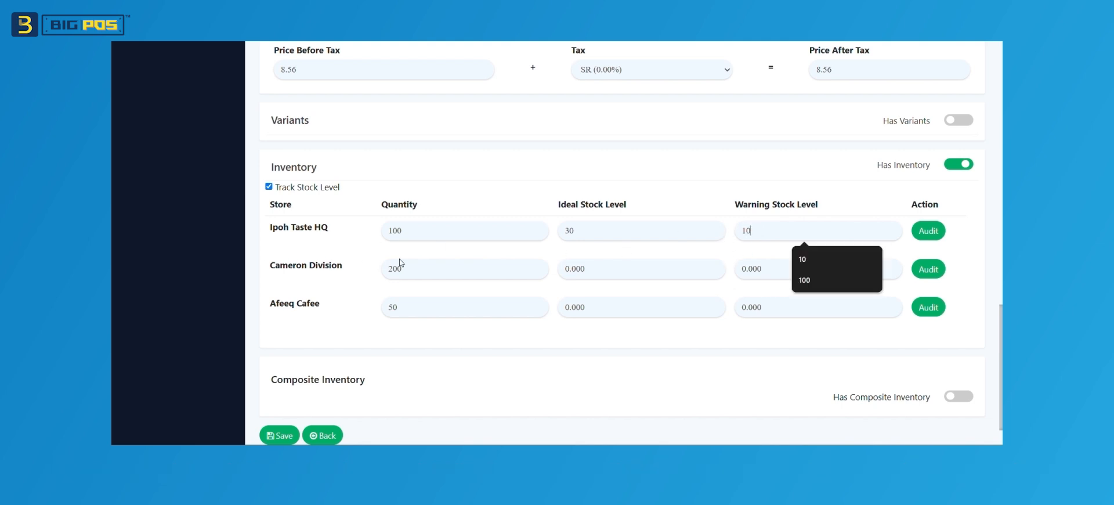
scroll(183, 210, up, 8)
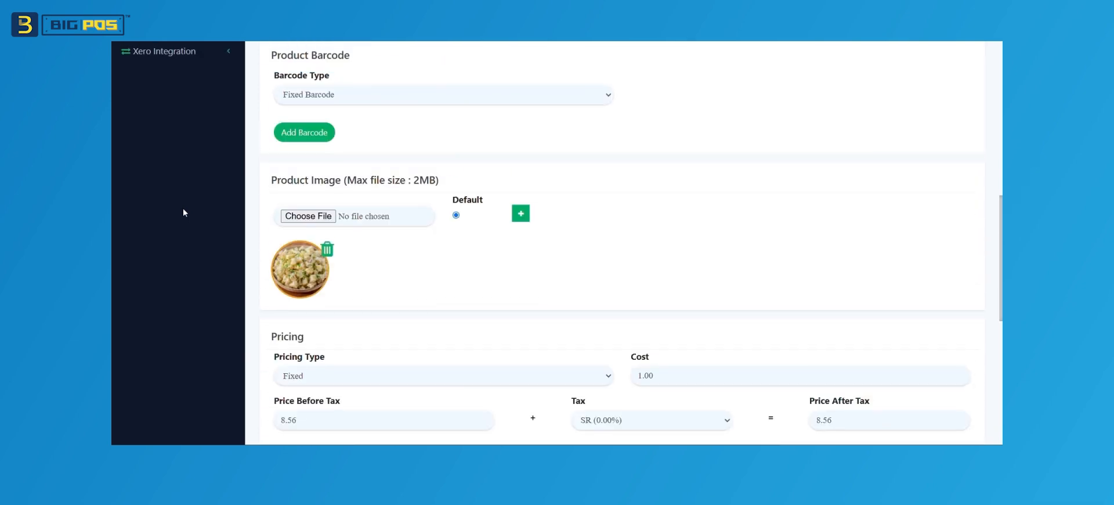
scroll(183, 213, up, 4)
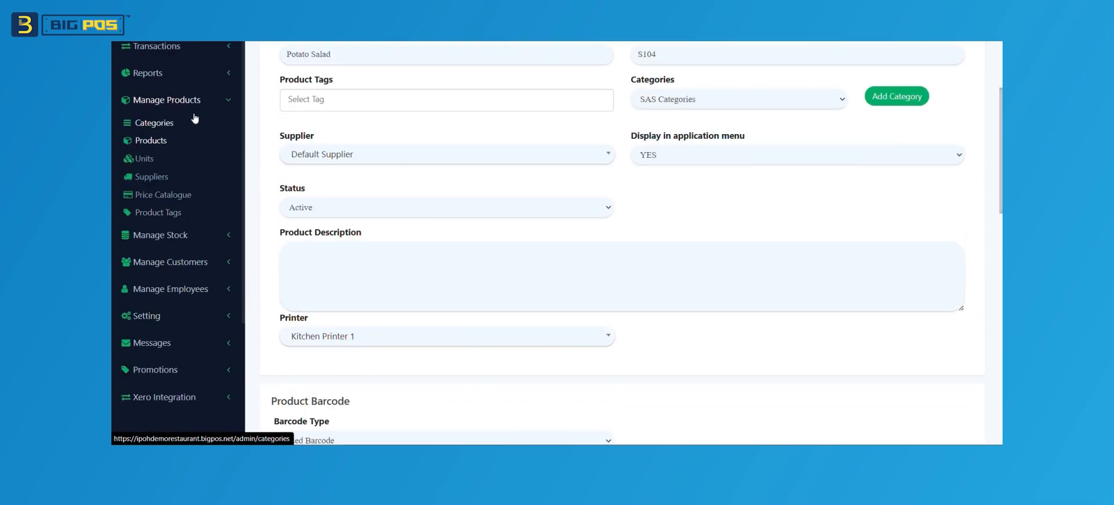
click(174, 235)
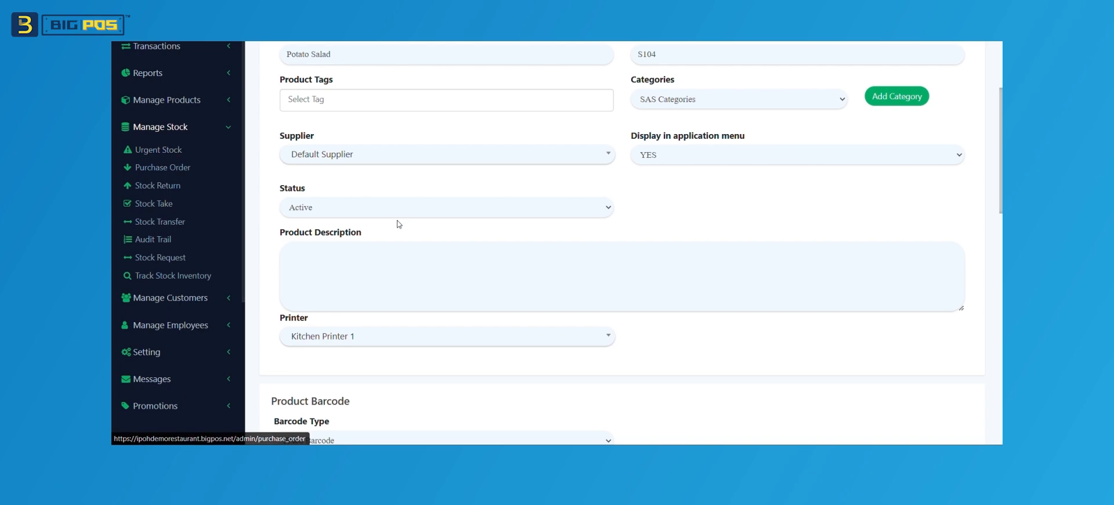
scroll(398, 225, down, 5)
scroll(398, 225, down, 7)
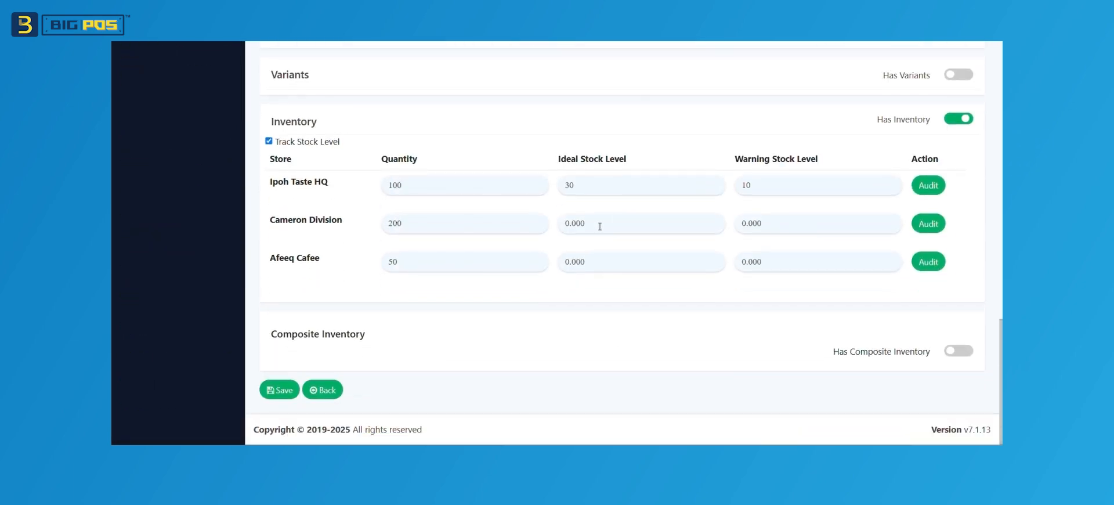
Set Cameron Division's ideal stock level to 50 and its warning stock level to 10
drag(599, 227, 529, 238)
text(50)
drag(795, 220, 705, 214)
text(10)
Try to set Afeeq Cafee's warning stock level to 5 before its ideal stock level
drag(764, 264, 692, 261)
text(5)
click(497, 261)
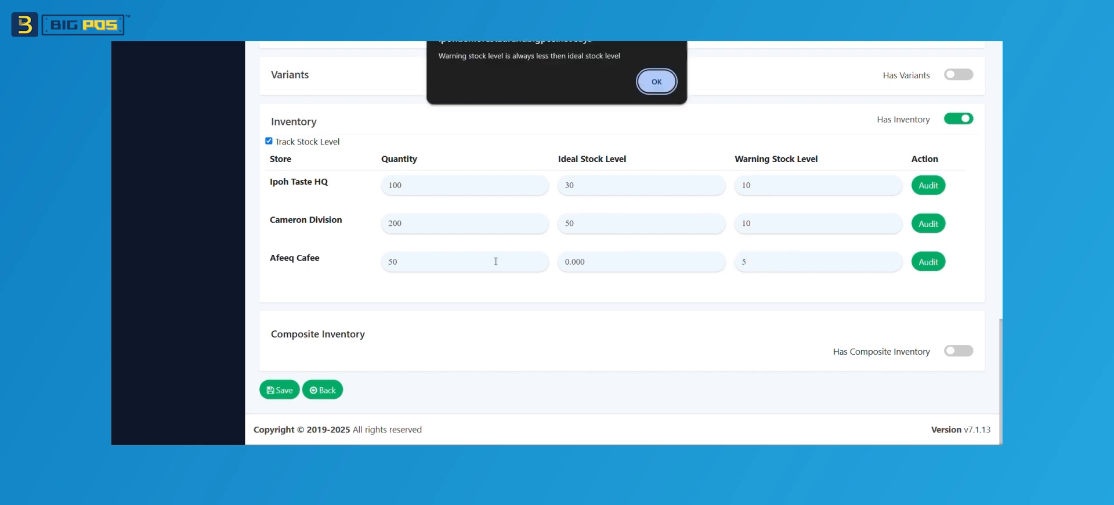
click(656, 81)
Set Afeeq Cafee's ideal stock level to 10 and warning stock level to 5, and save the product
drag(600, 264, 521, 264)
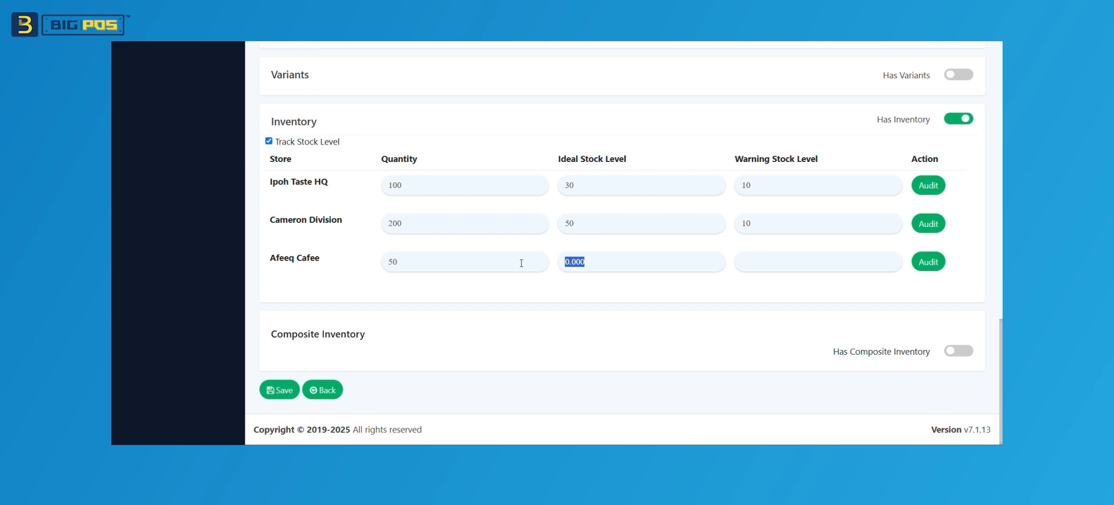
text(10)
text(5)
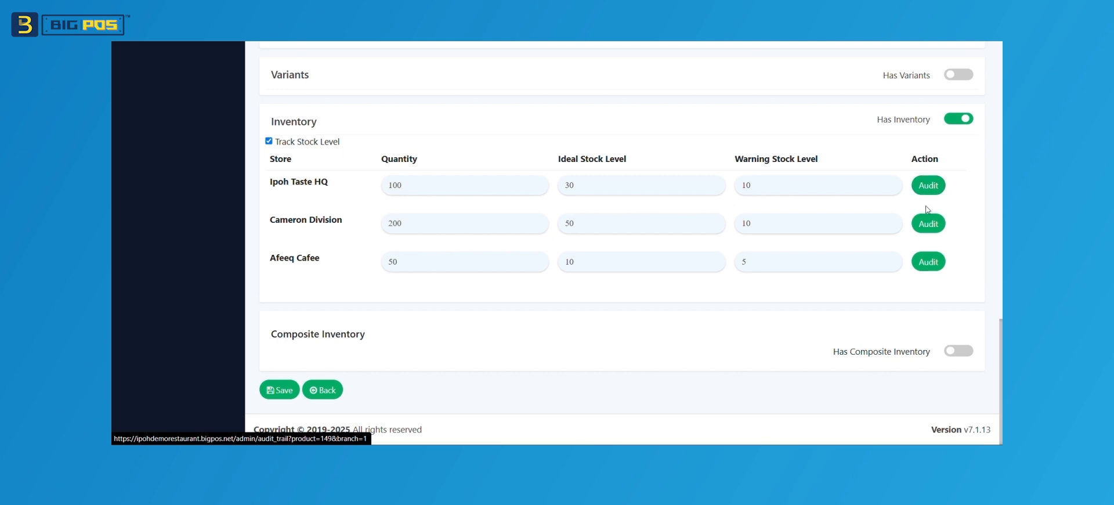
click(279, 389)
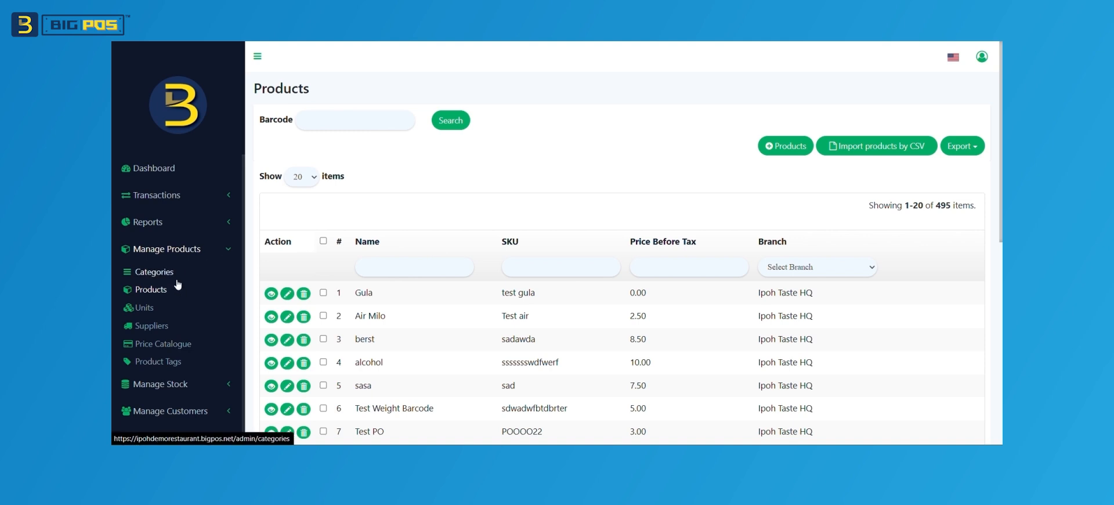
Search Track Stock Inventory for the product name "potato salad" and review the stock quantity of each branch
scroll(177, 284, down, 3)
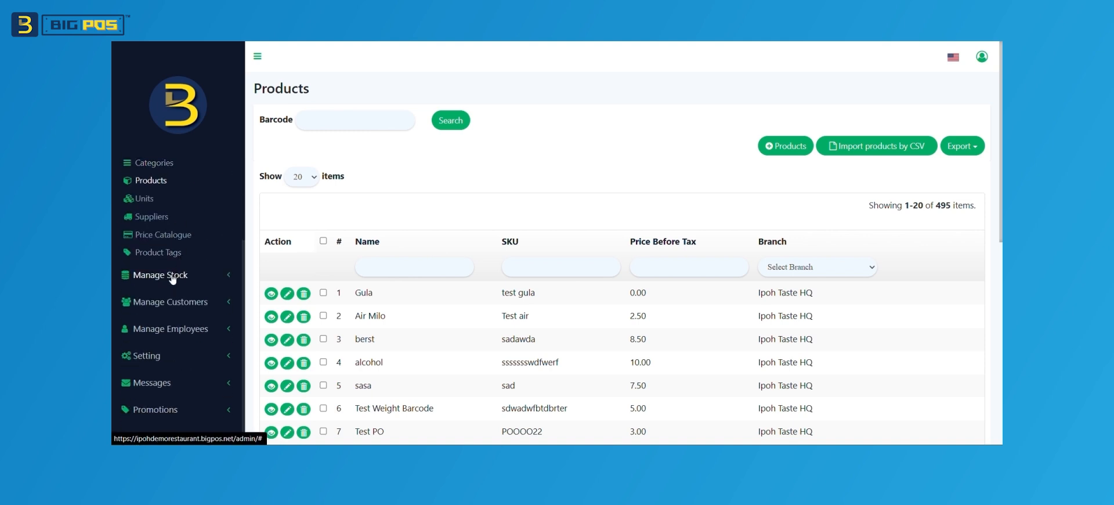
click(173, 276)
click(169, 319)
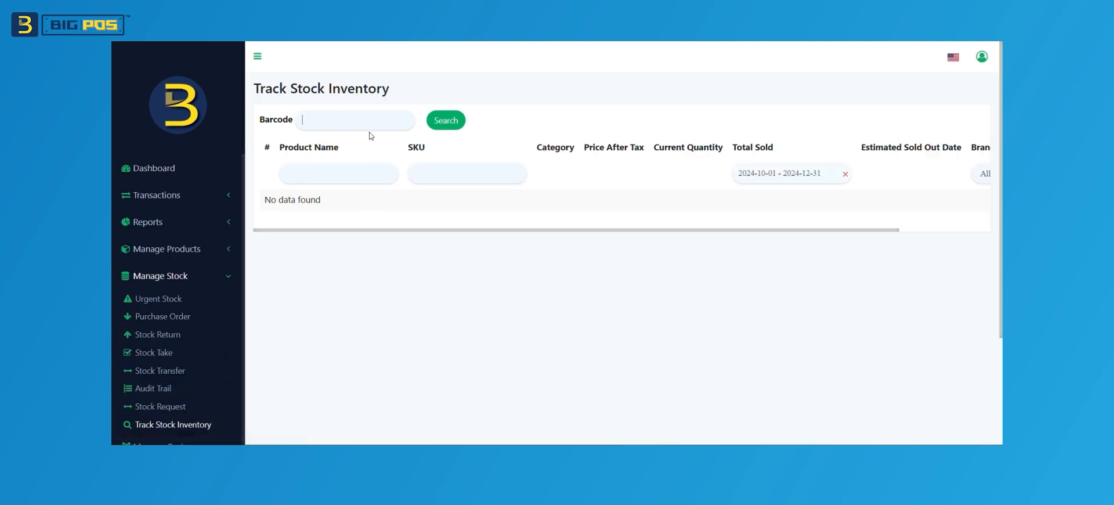
click(341, 175)
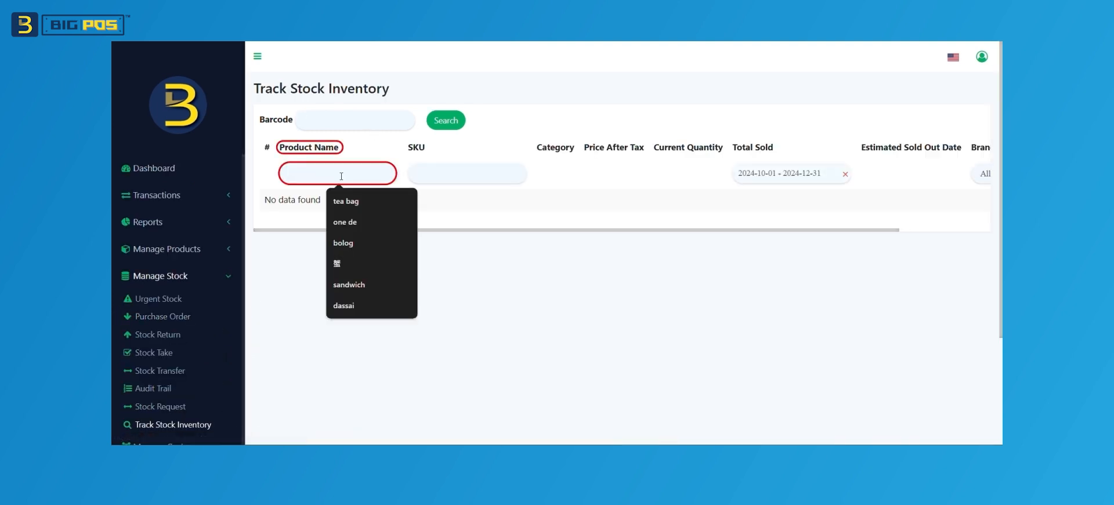
text(potato salad)
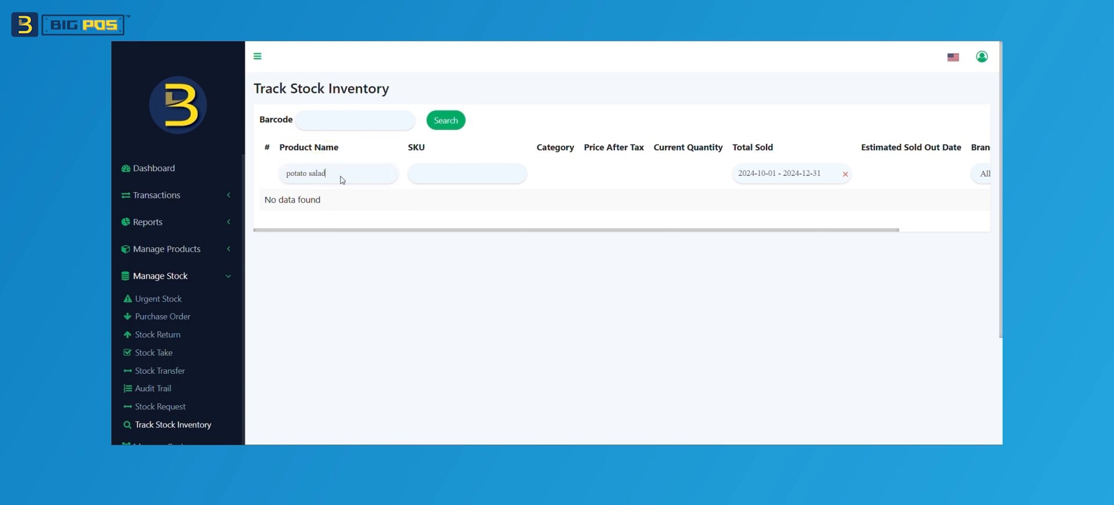
key(Return)
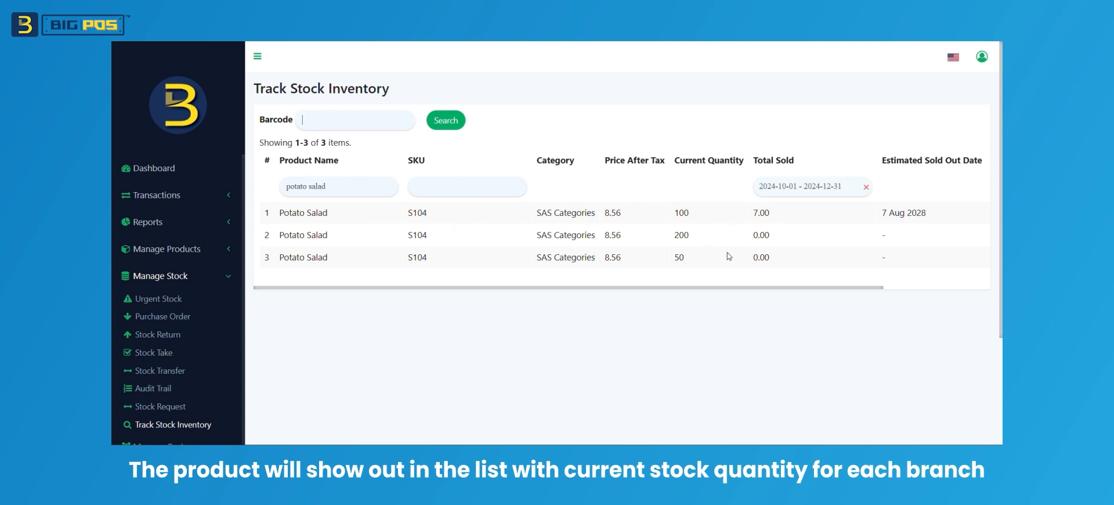
drag(785, 286, 873, 285)
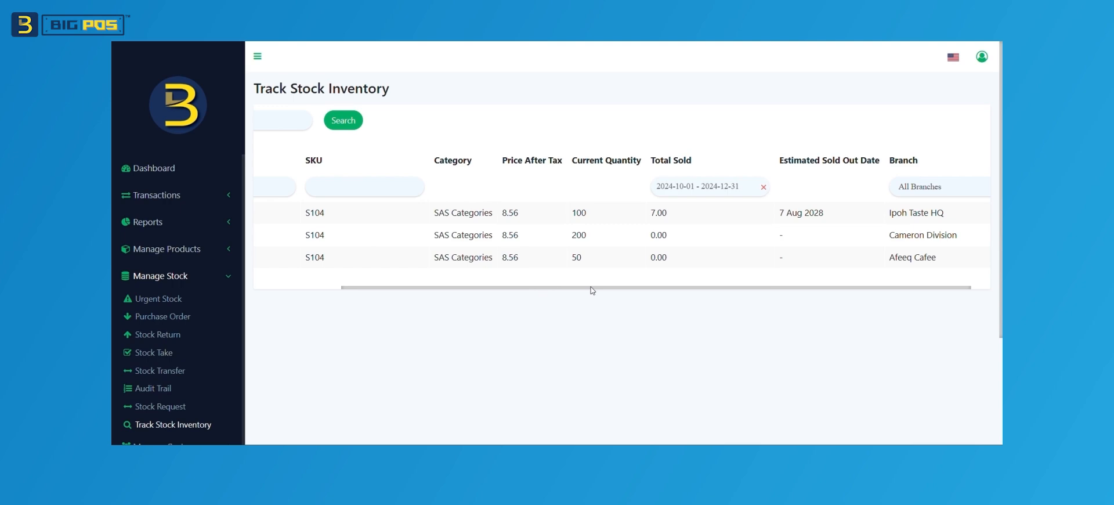
drag(591, 287, 460, 287)
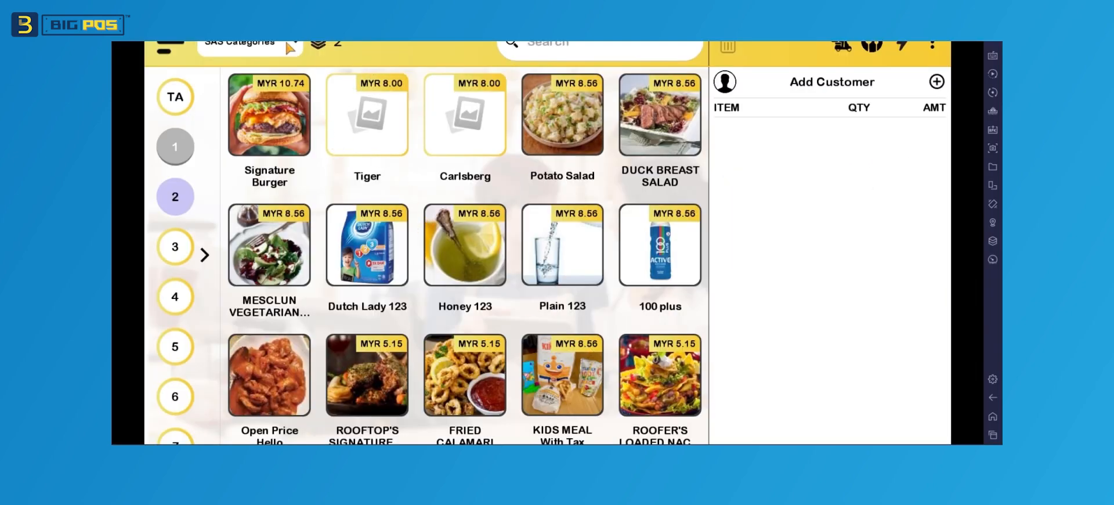
Switch to the BIG POS frontend app and sync it to update its data from the backend
click(167, 51)
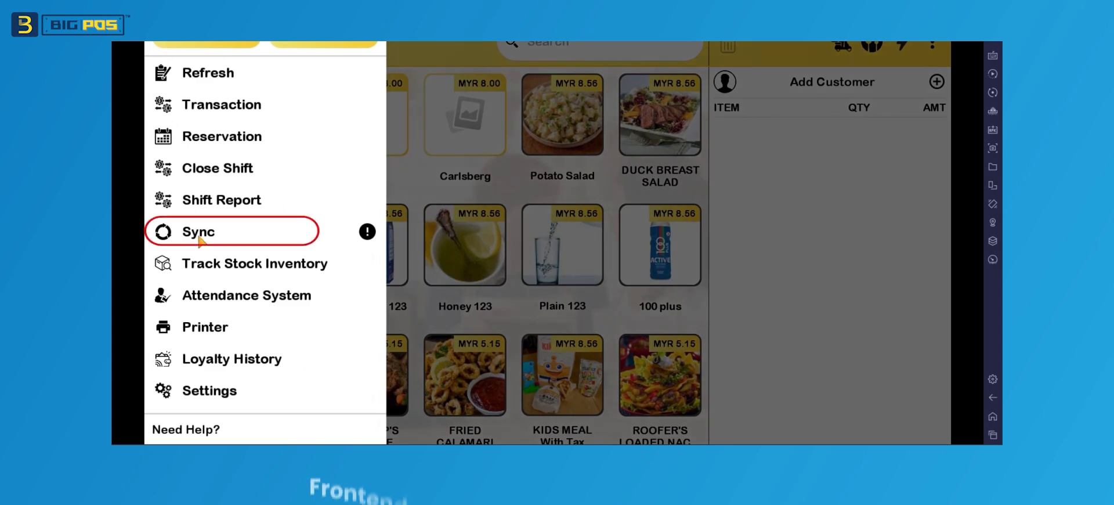
click(198, 233)
click(725, 86)
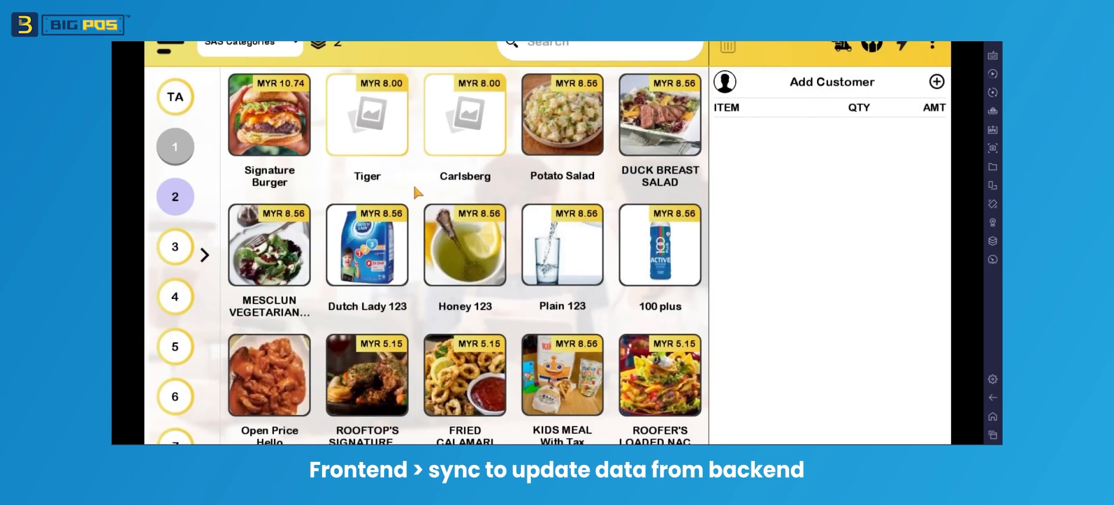
Search the frontend's Track Stock Inventory for "potato salad" and review the current quantity in each branch
click(174, 51)
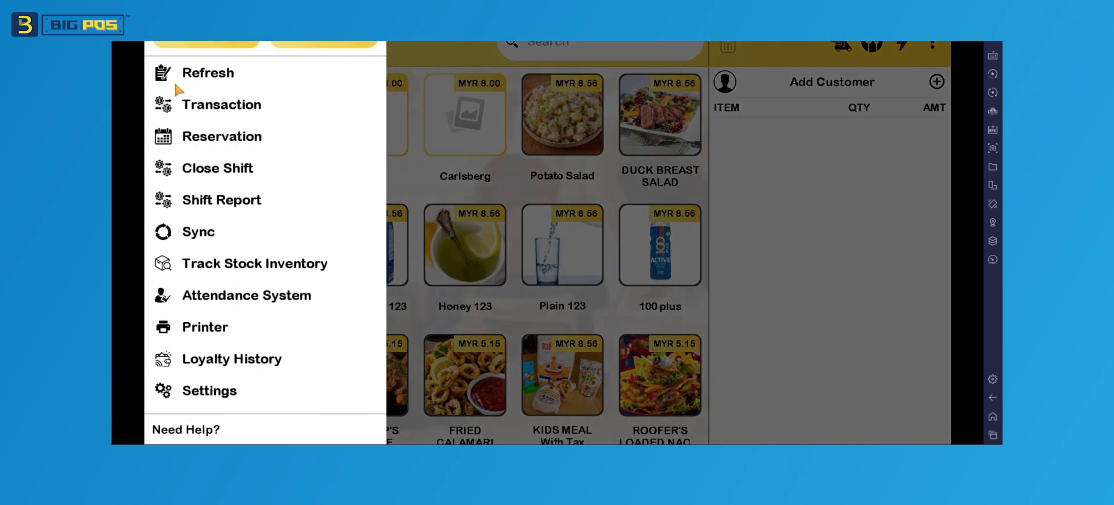
click(252, 264)
click(479, 105)
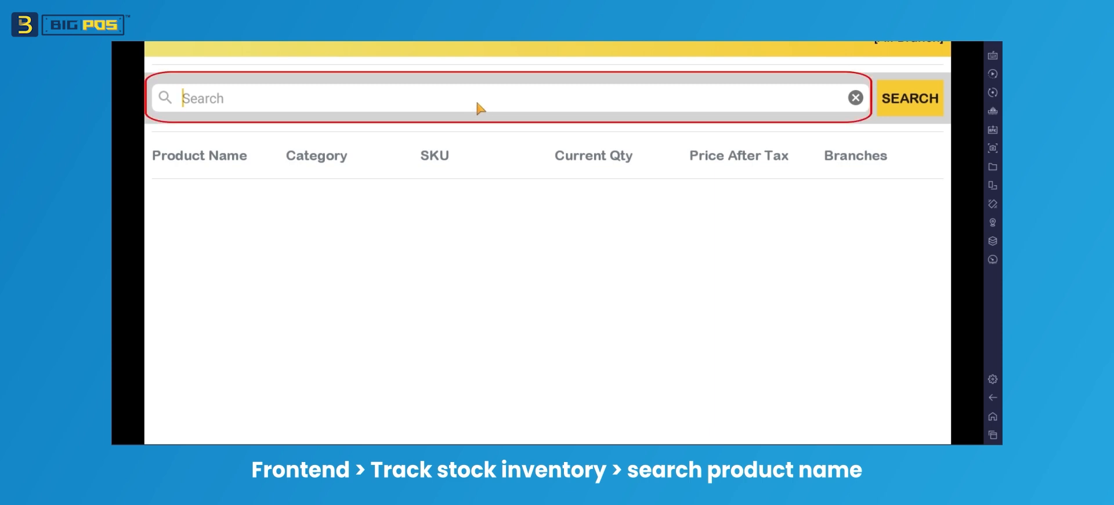
text(potato sald)
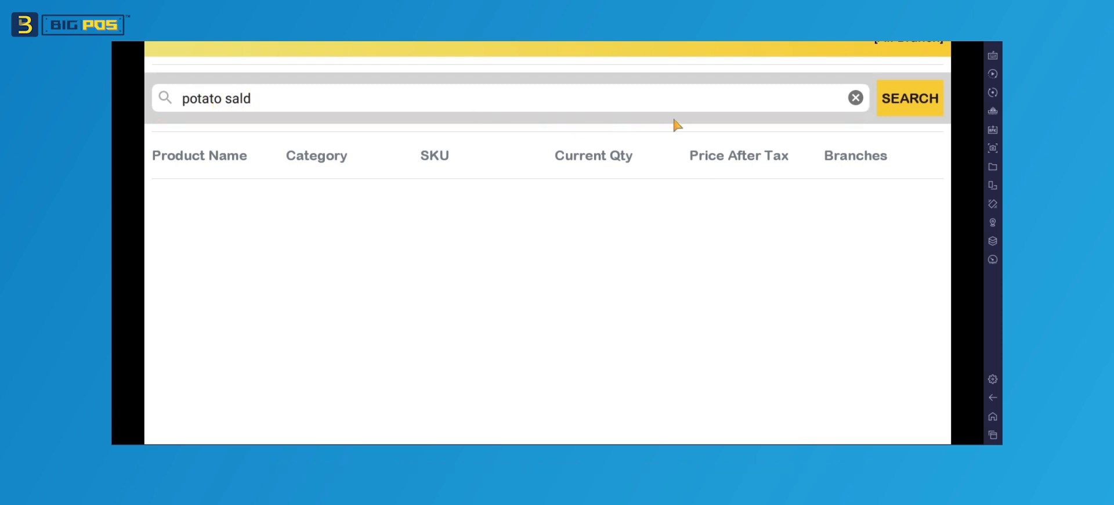
key(BackSpace)
text(ad)
click(914, 100)
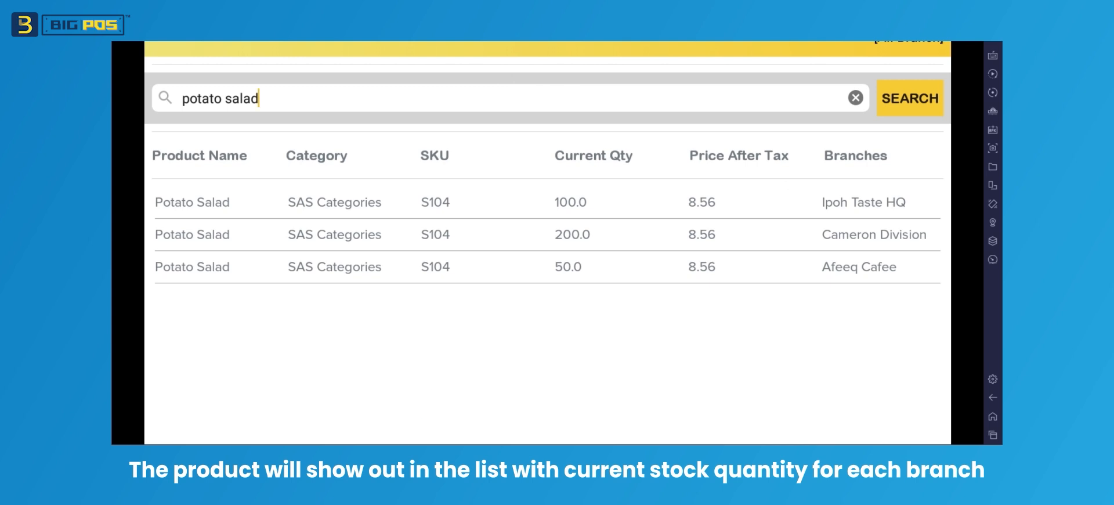
Switch to the BIG POS backend and start a purchase order dated 2024-12-31 with arrival date 2025-01-15
key(alt+Tab)
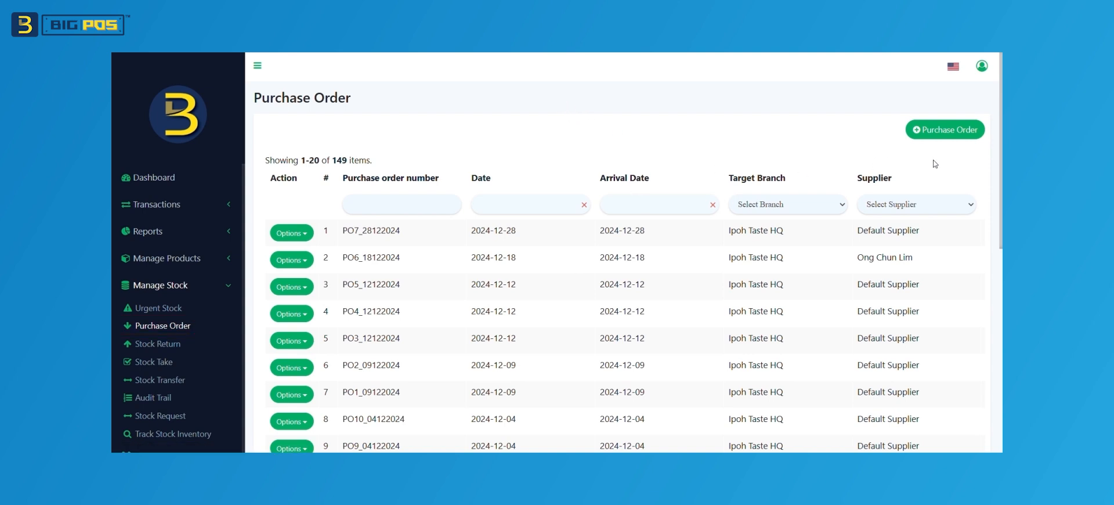
click(953, 129)
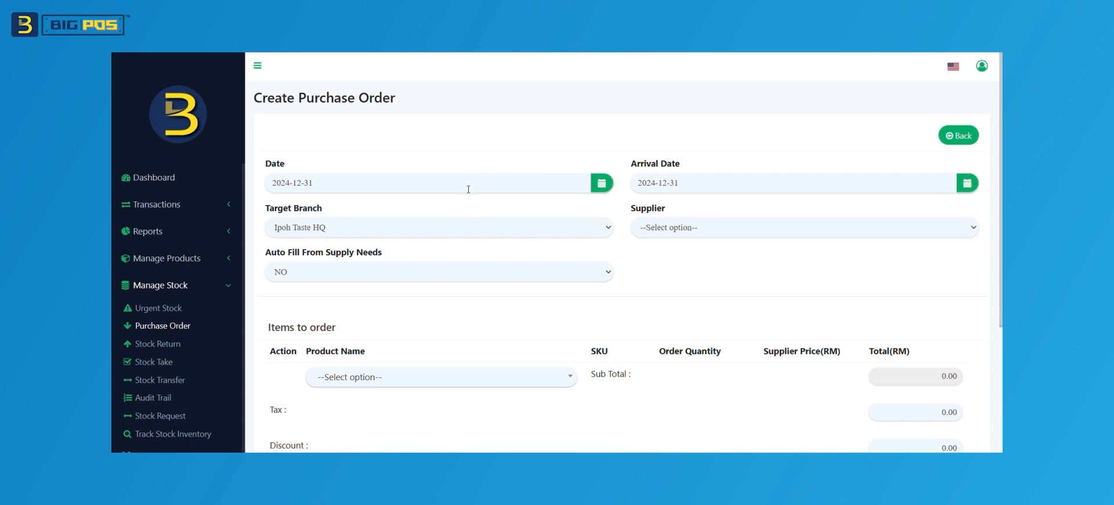
click(601, 185)
click(312, 331)
click(968, 184)
click(748, 206)
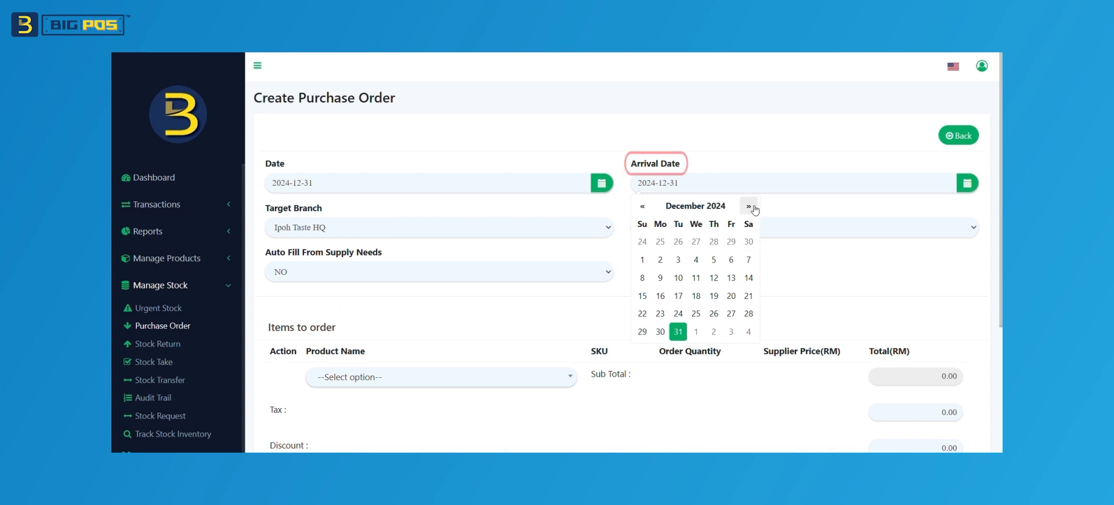
click(696, 277)
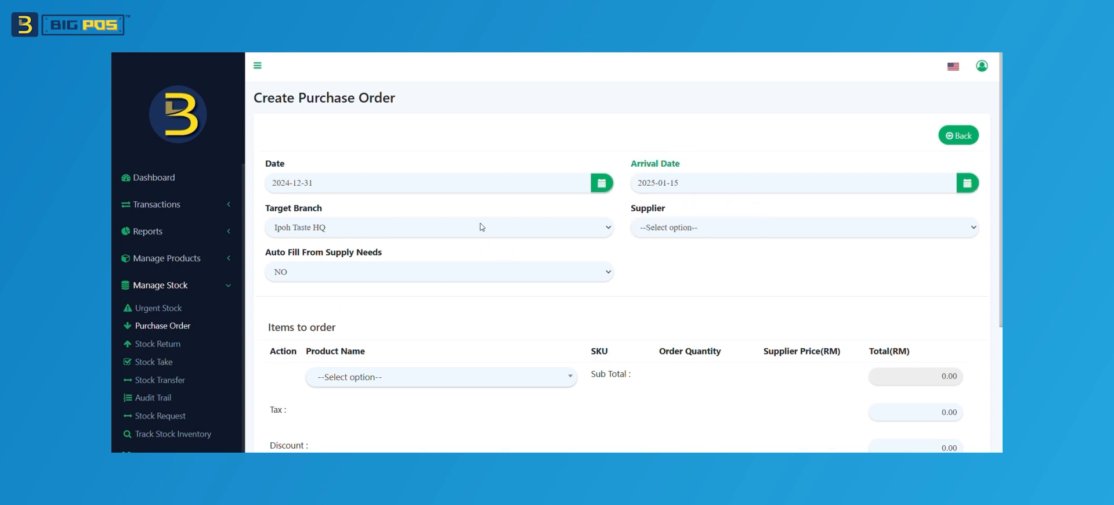
Set the purchase order's target branch to Ipoh Taste HQ and its supplier to Default Supplier
click(452, 234)
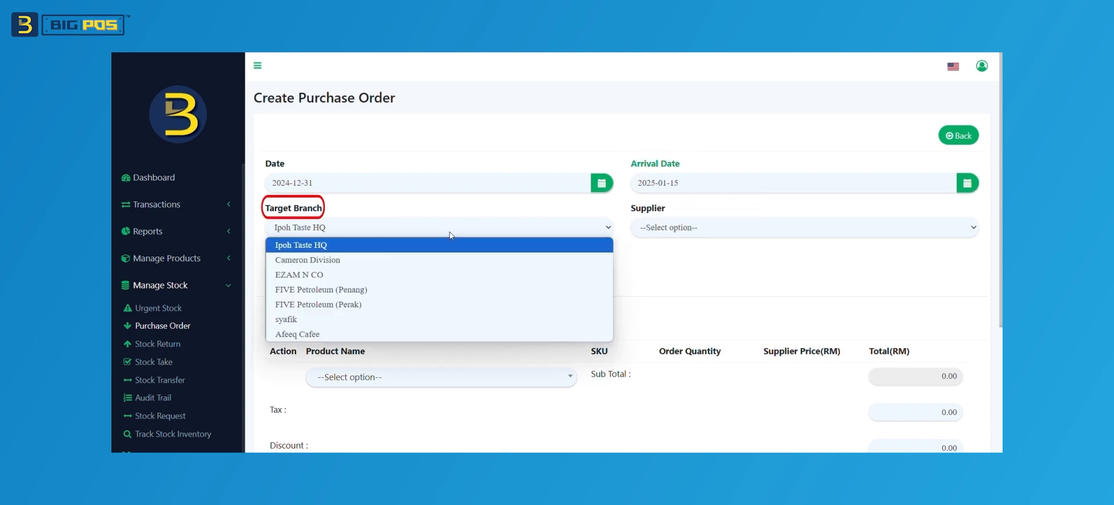
click(315, 245)
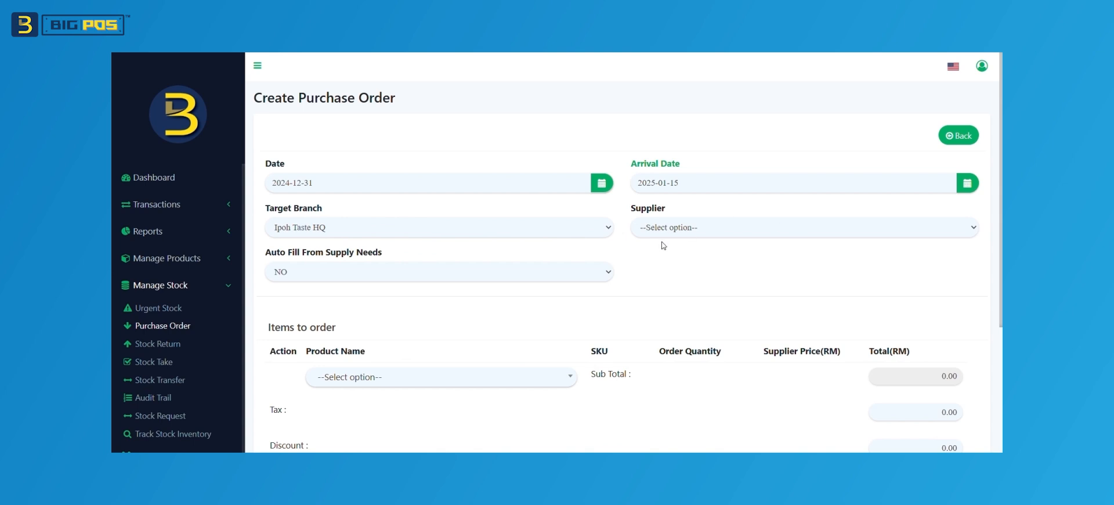
click(677, 228)
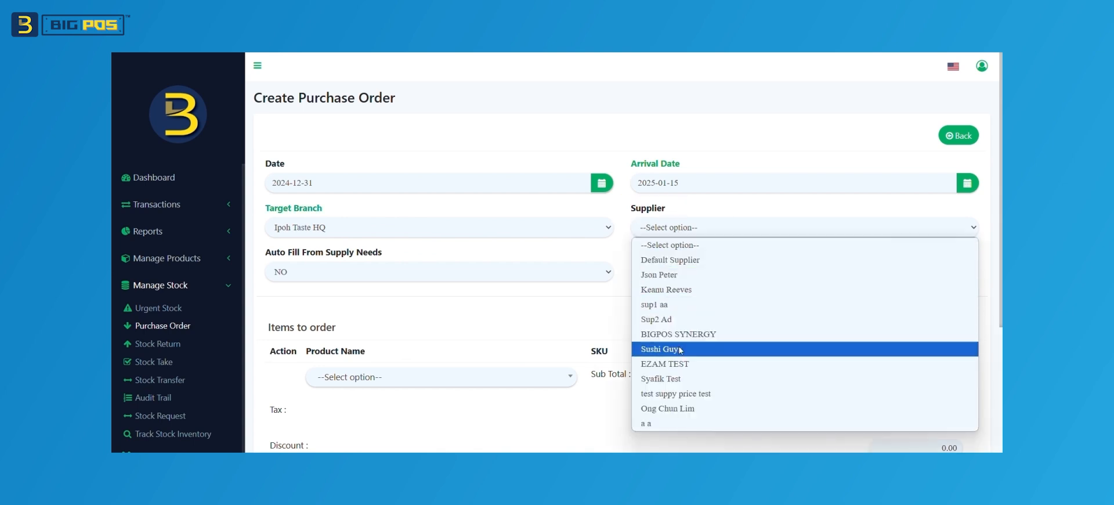
click(690, 261)
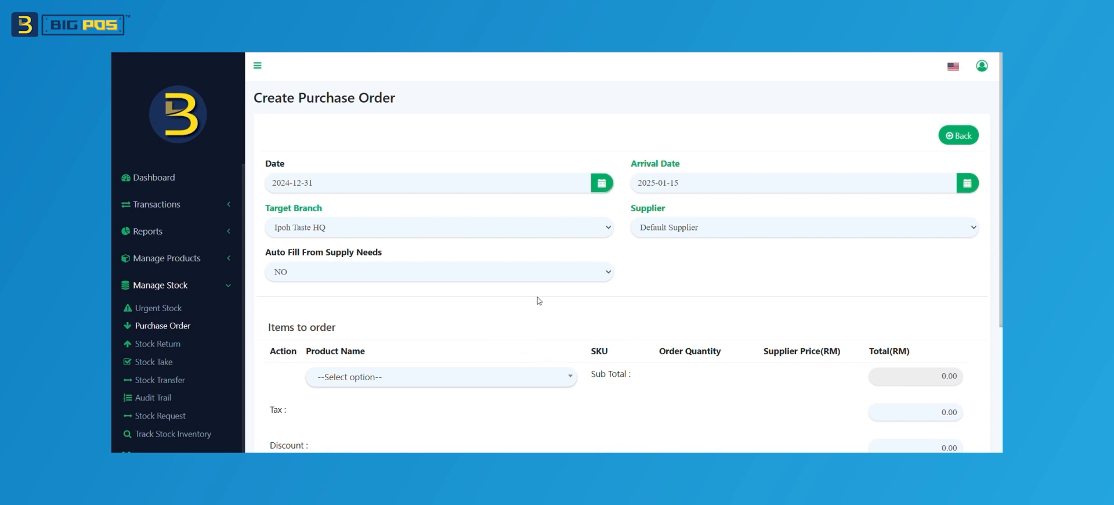
Add Potato Salad to the items to order with an order quantity of 500
scroll(537, 301, down, 2)
click(527, 261)
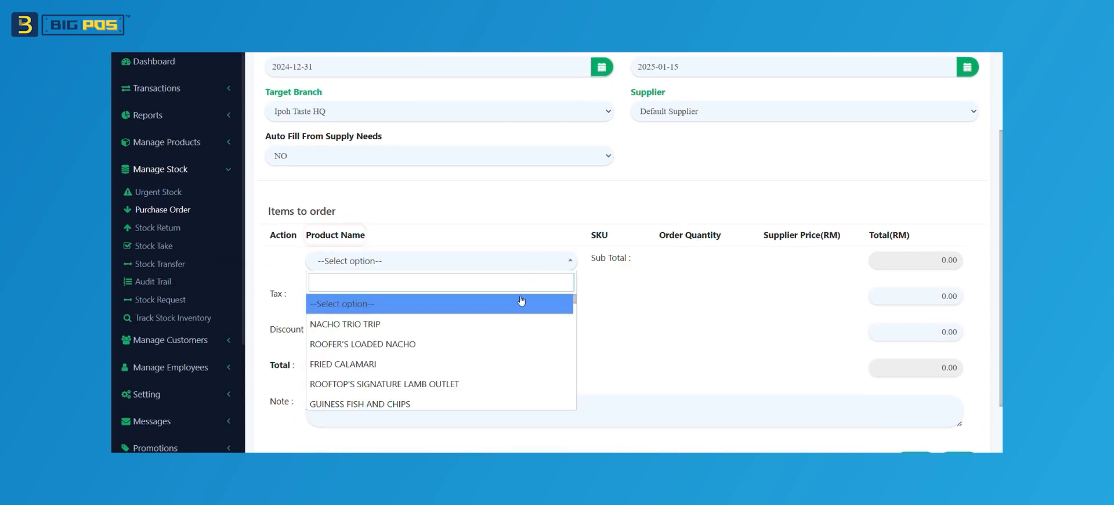
text(po)
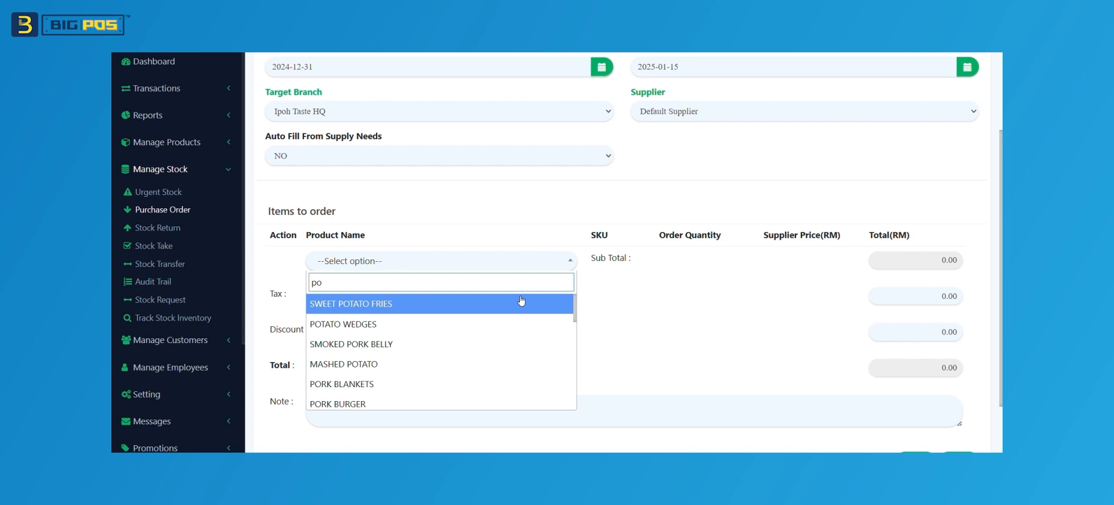
text(tato sald)
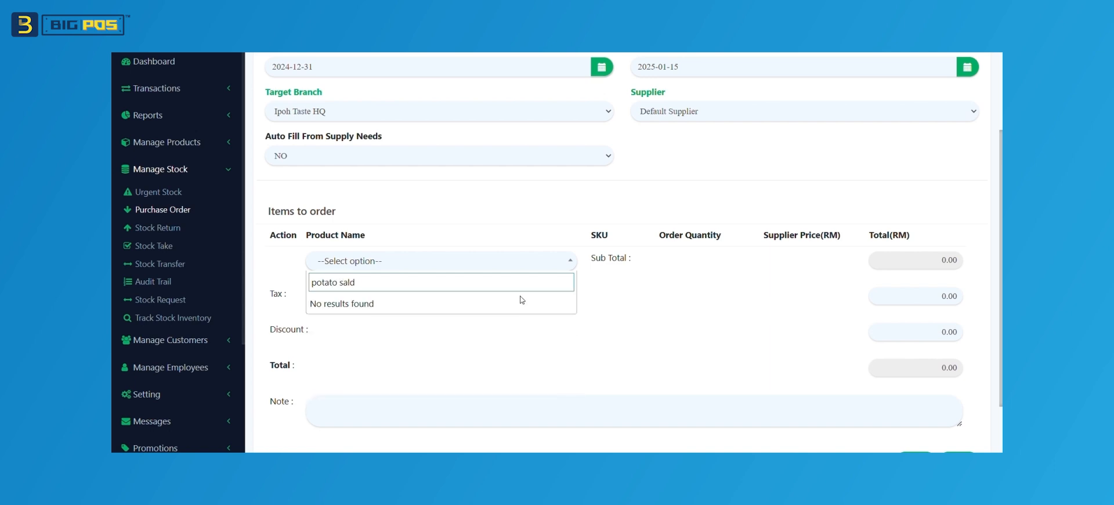
key(BackSpace)
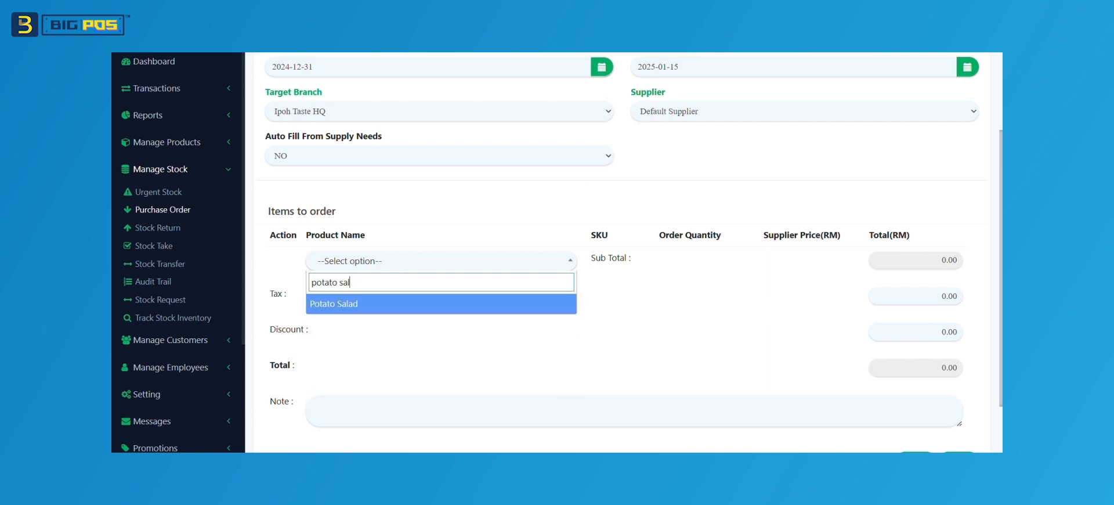
text(ad)
click(467, 310)
click(746, 260)
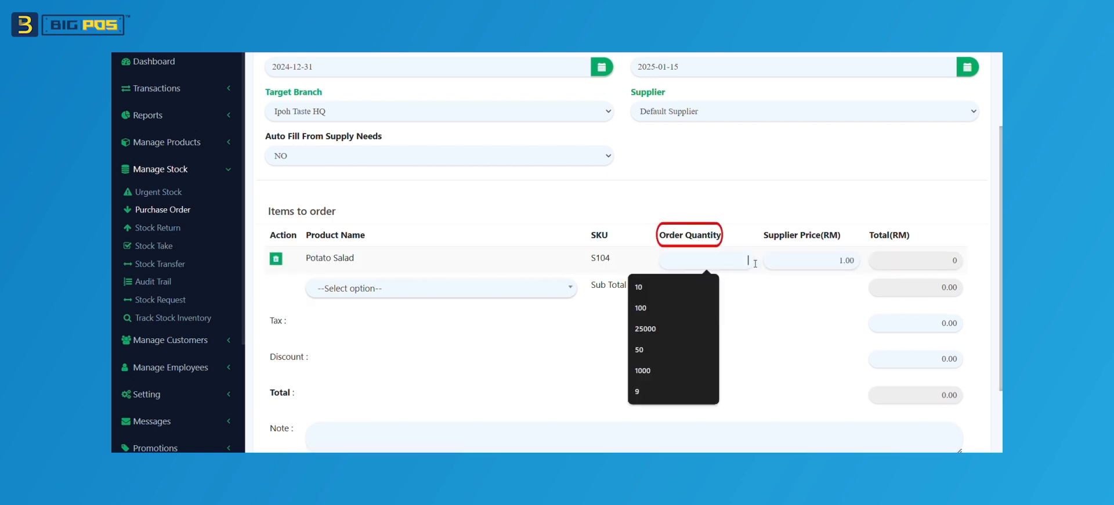
text(500)
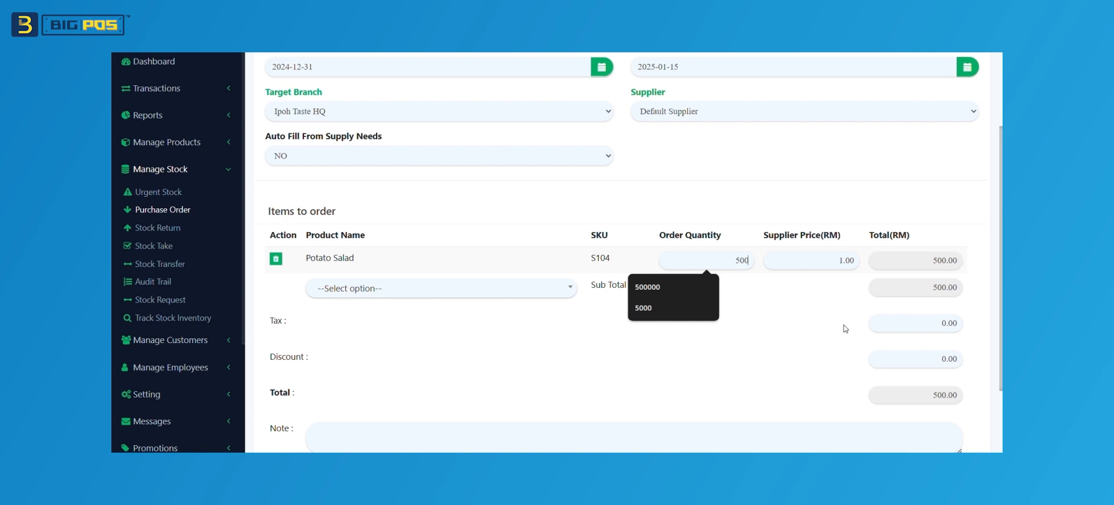
click(809, 313)
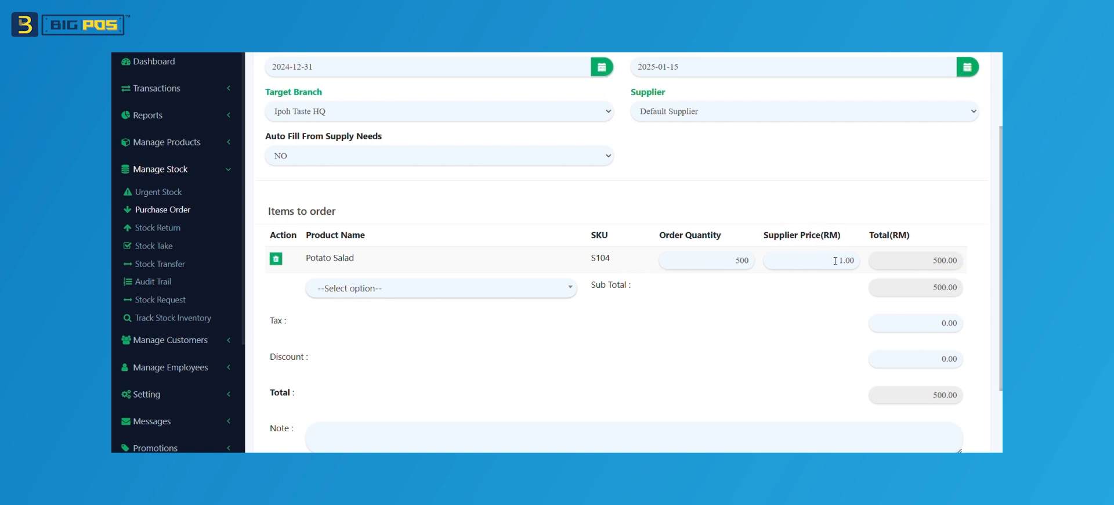
Add ROOFER'S LOADED NACHO as a second order item and remove it again
click(563, 288)
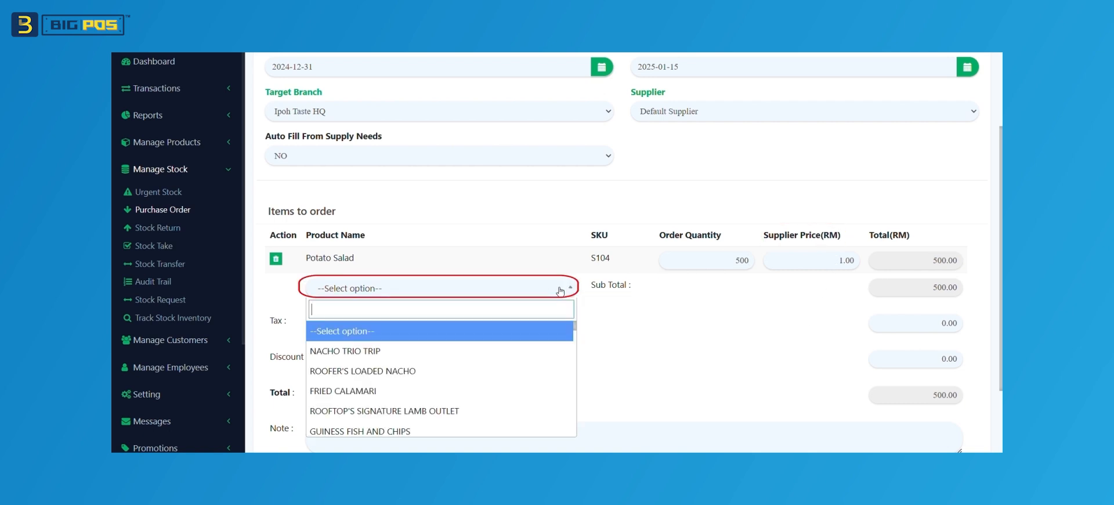
click(363, 370)
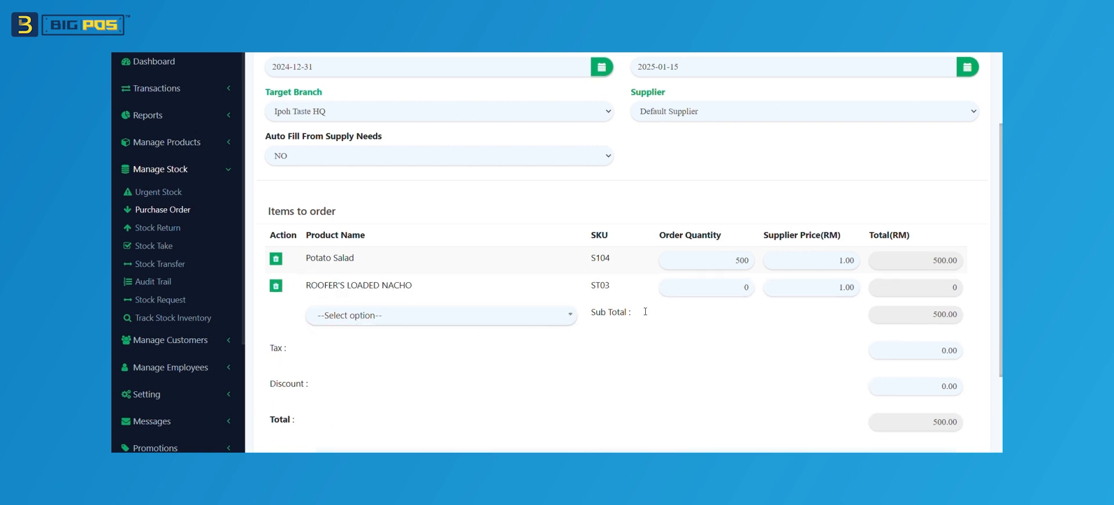
click(275, 286)
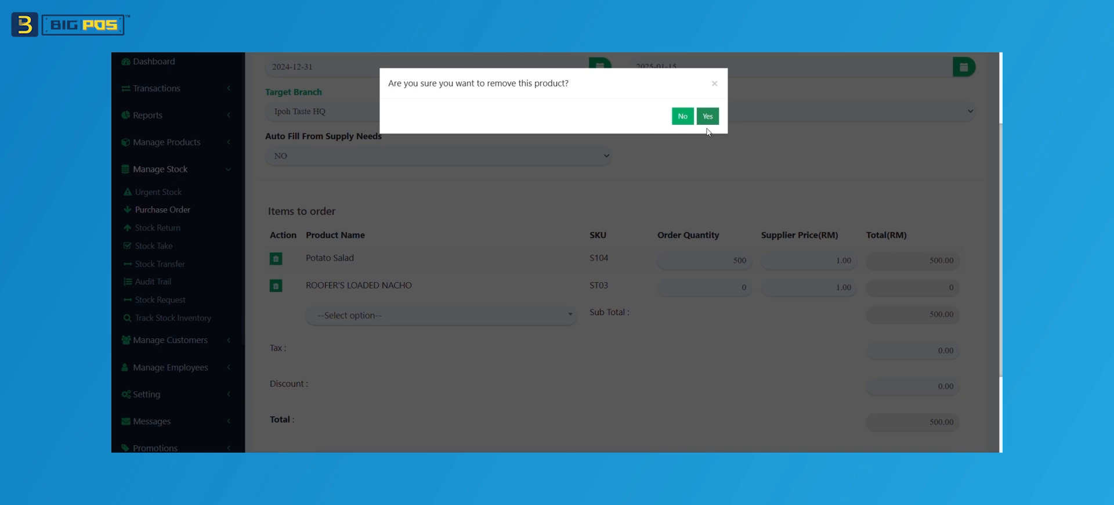
click(708, 117)
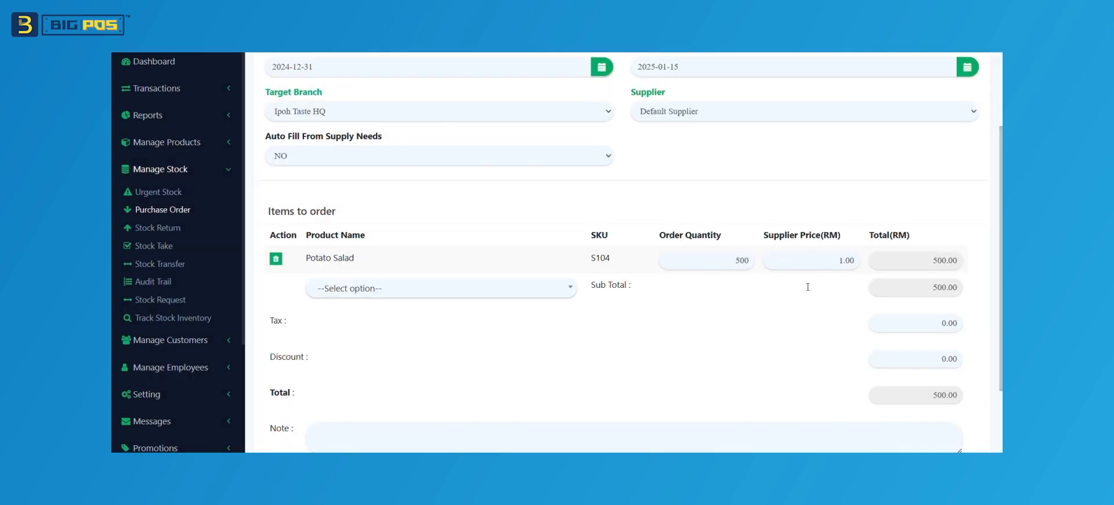
Enter the note "12345" on the purchase order and save it
scroll(758, 348, down, 3)
click(915, 393)
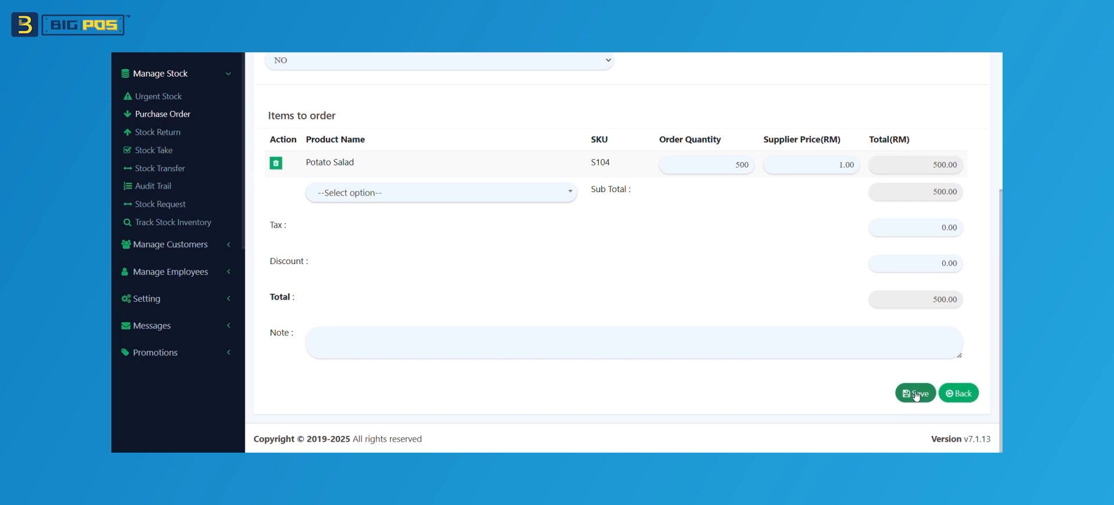
click(777, 338)
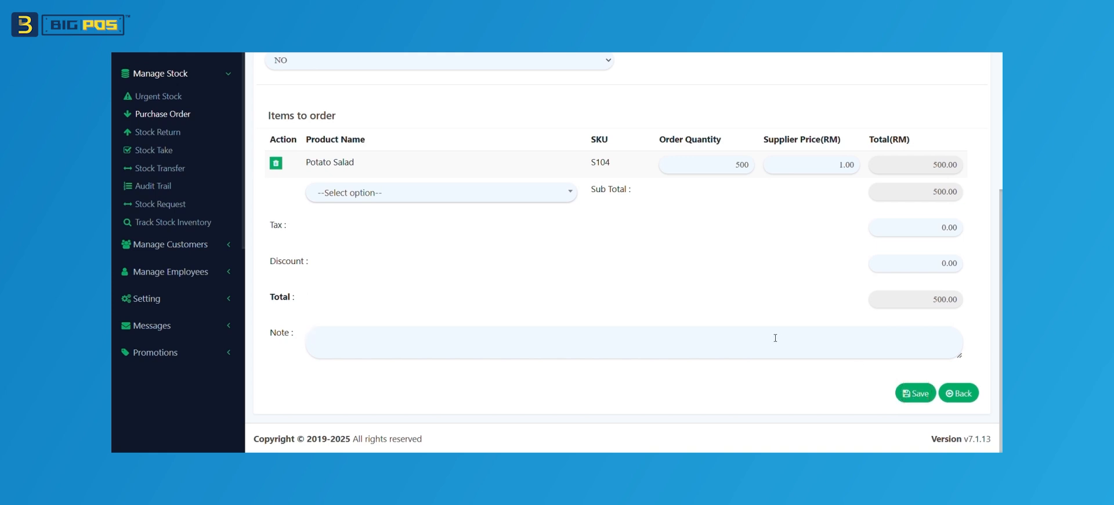
text(12345)
click(914, 394)
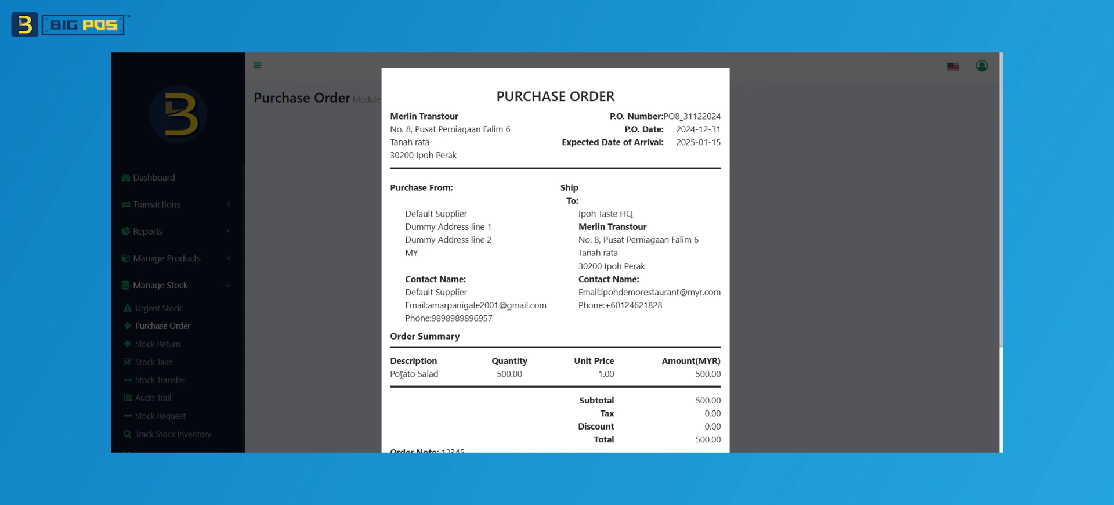
Review the ordered product and shipping details in the saved purchase order's summary, and close it
drag(401, 375, 439, 375)
drag(580, 215, 624, 293)
click(820, 221)
scroll(859, 233, down, 2)
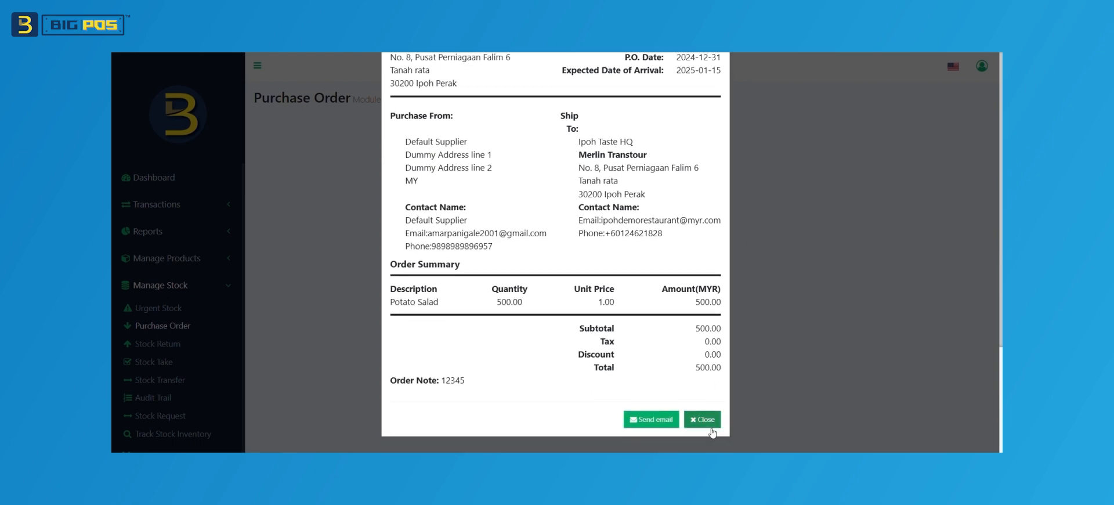
click(713, 424)
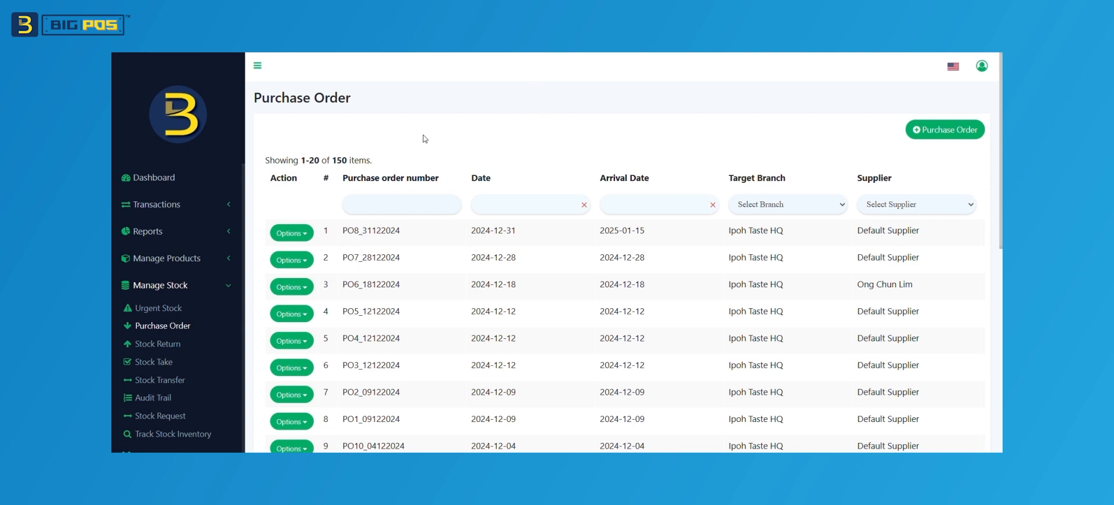
Mark the new 2024-12-31 purchase order as shipped and confirm the status change
click(304, 234)
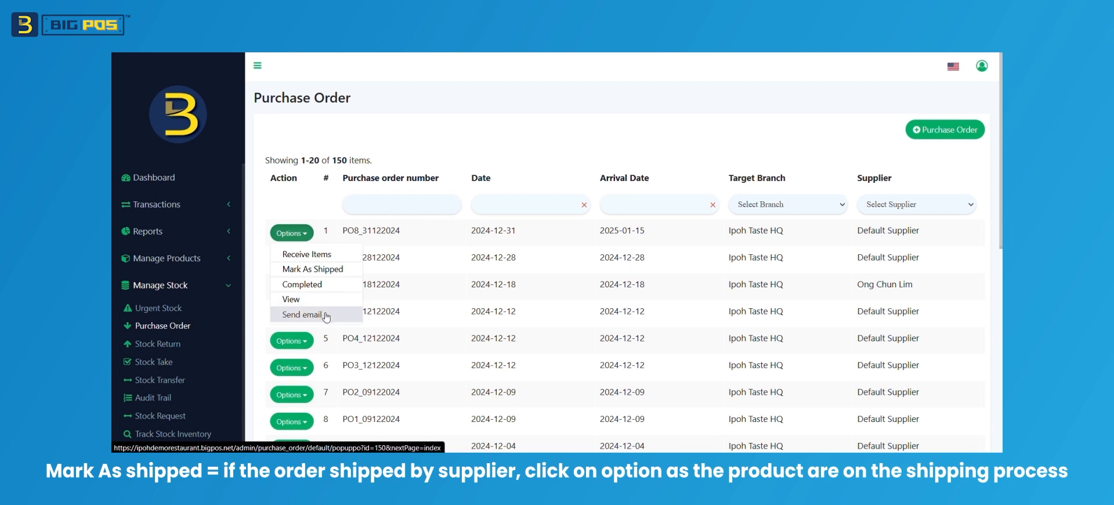
click(328, 271)
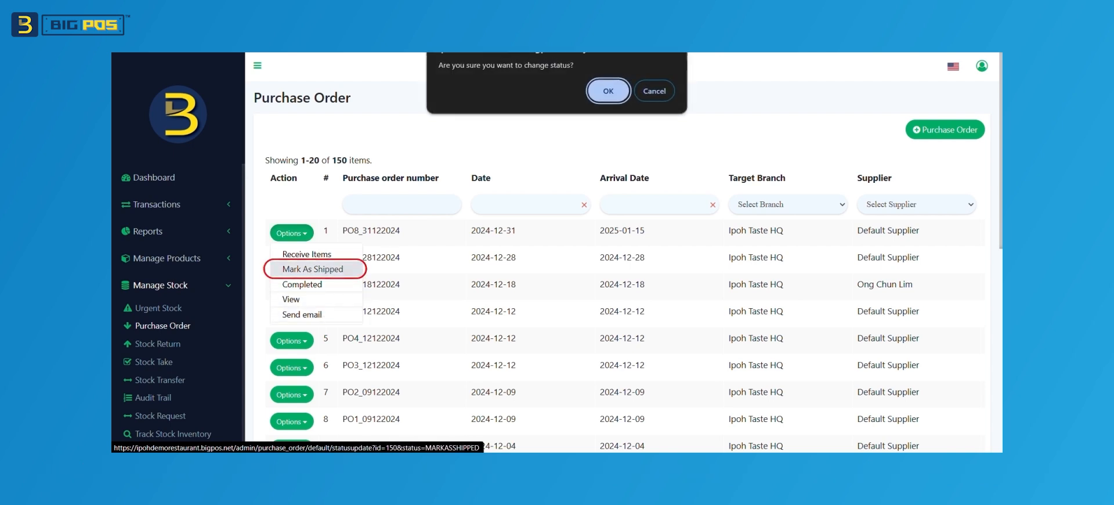
click(622, 93)
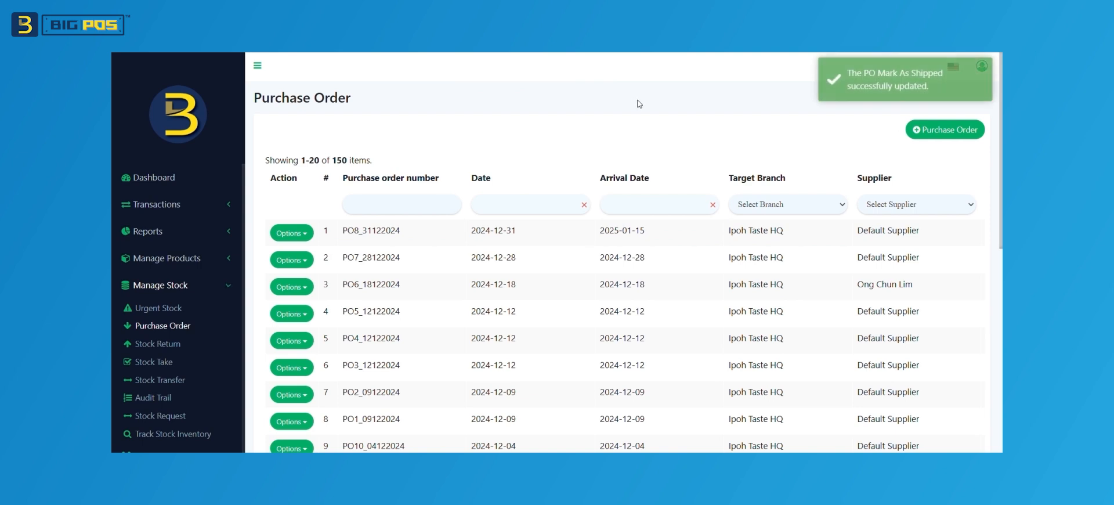
Mark the 2024-12-31 purchase order as completed, automatically receiving all balance items
click(310, 236)
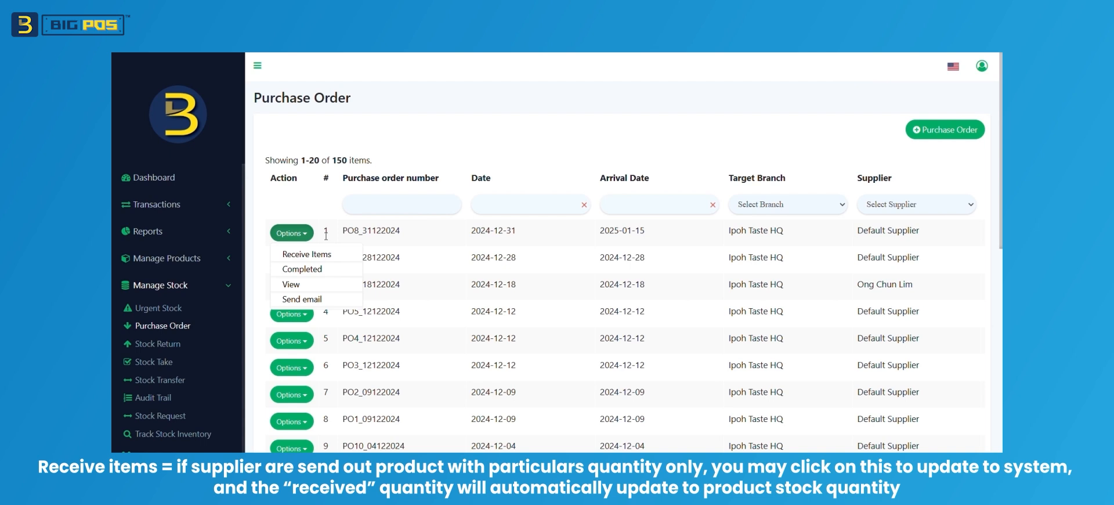
click(324, 272)
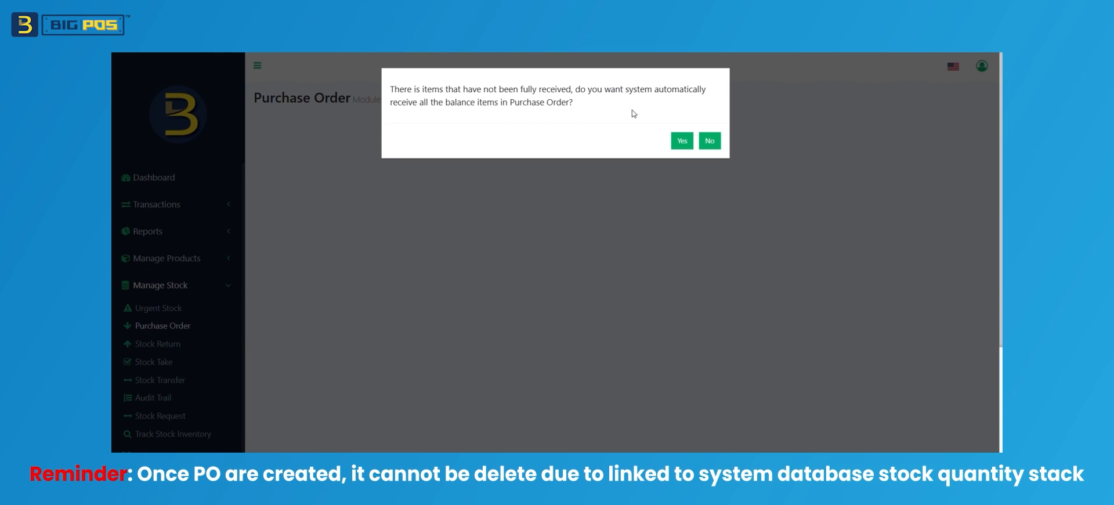
click(693, 141)
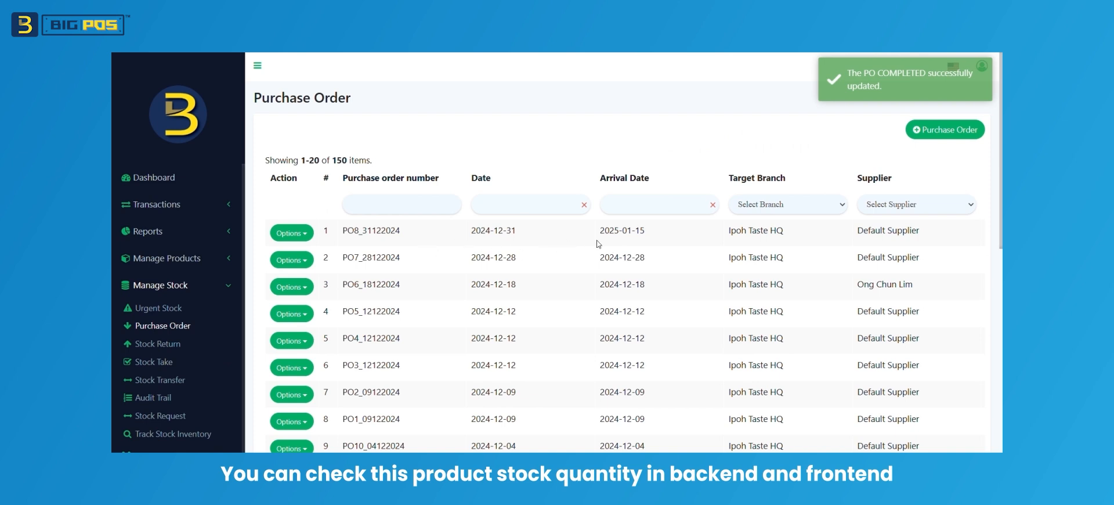
Search the Track Stock Inventory page for the product "potato salad" and check its current quantity for each branch
click(164, 445)
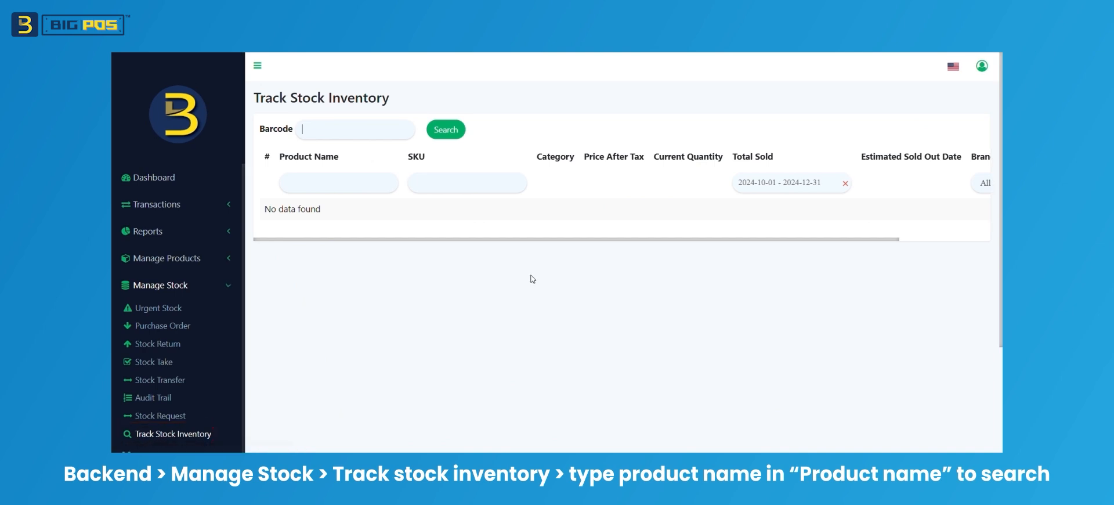
click(350, 181)
text(p)
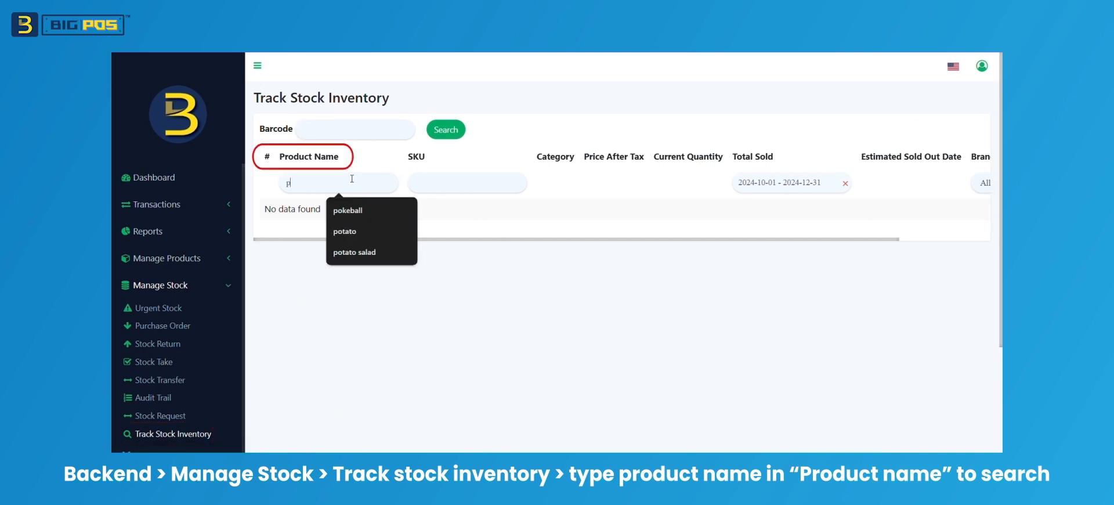
text(otato sa)
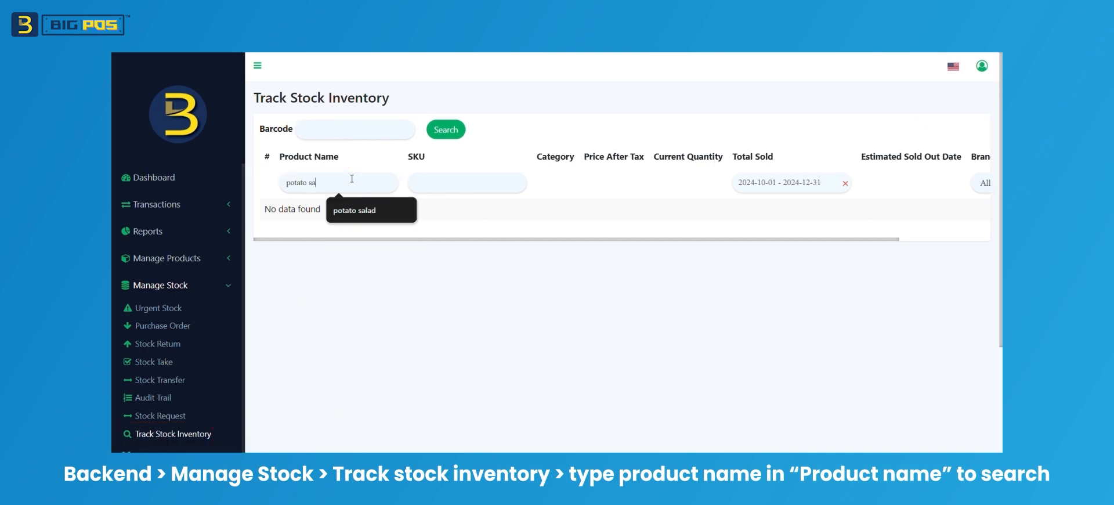
text(lad)
key(Return)
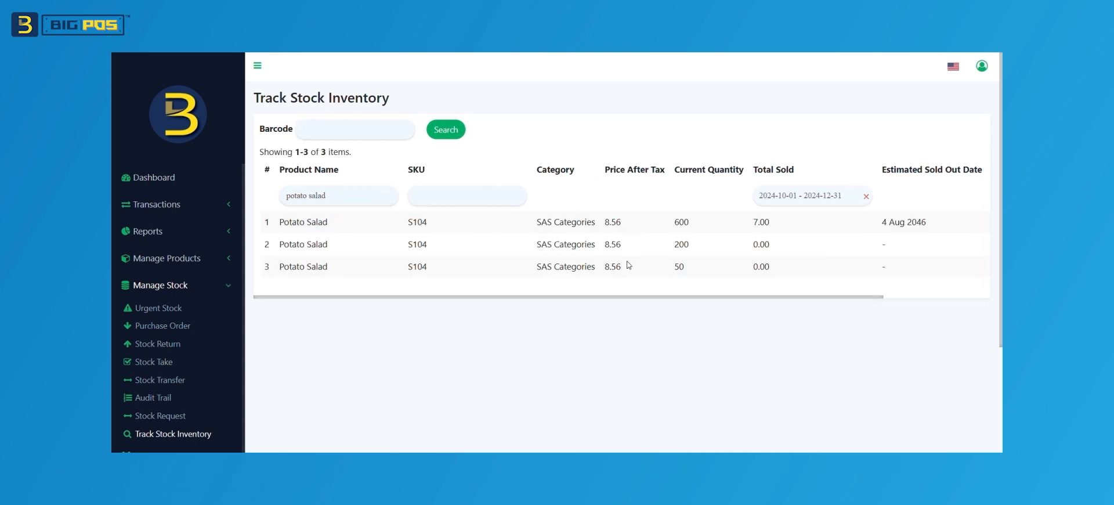
drag(718, 302, 891, 299)
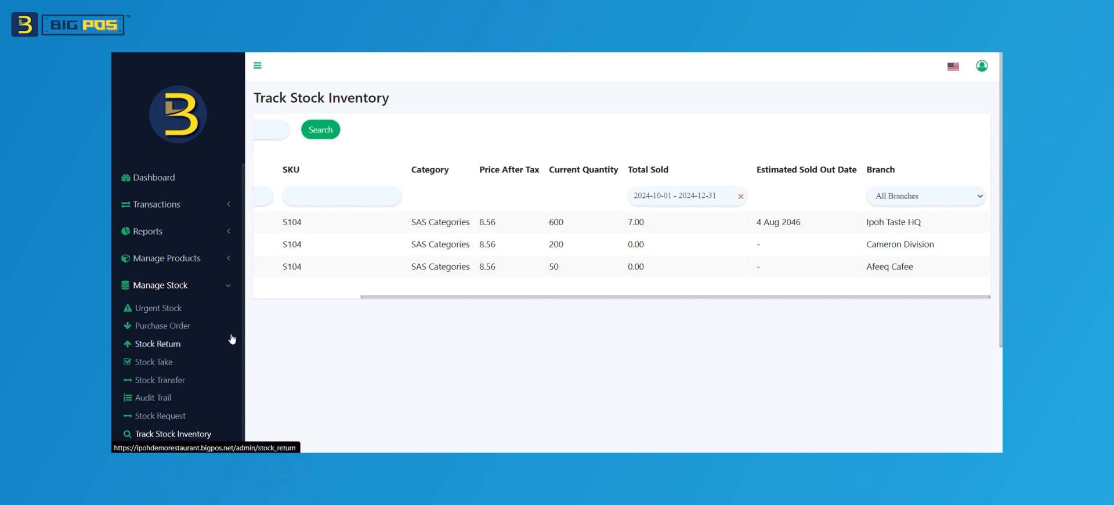
Open the product list briefly, and go to the Audit Trail page for stock changes
click(178, 259)
click(181, 302)
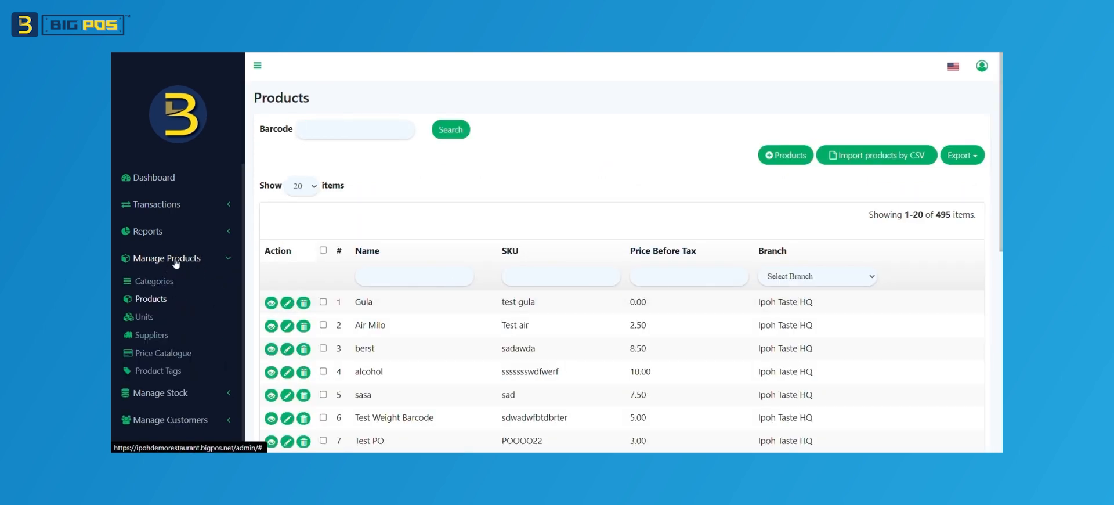
click(176, 259)
click(173, 285)
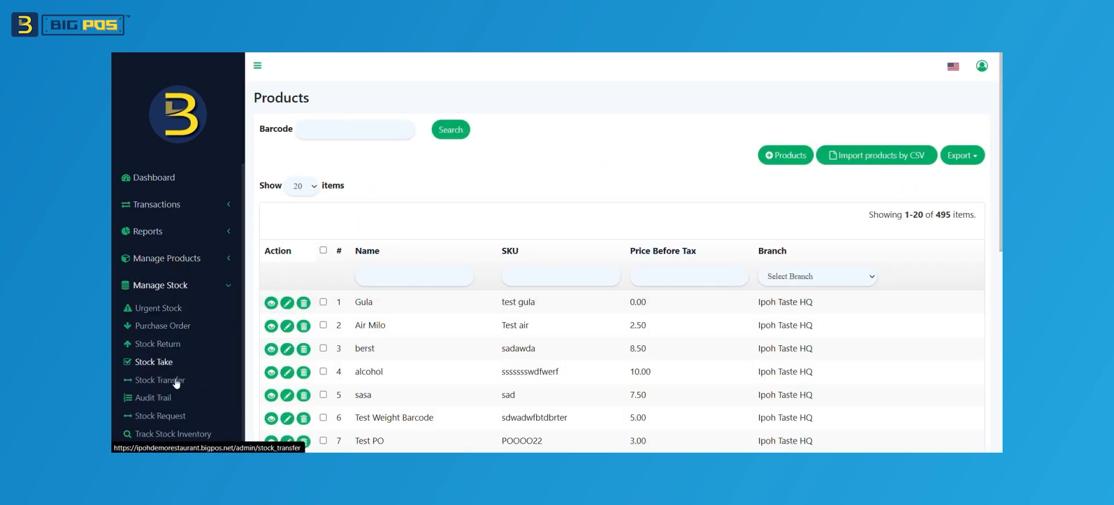
click(158, 400)
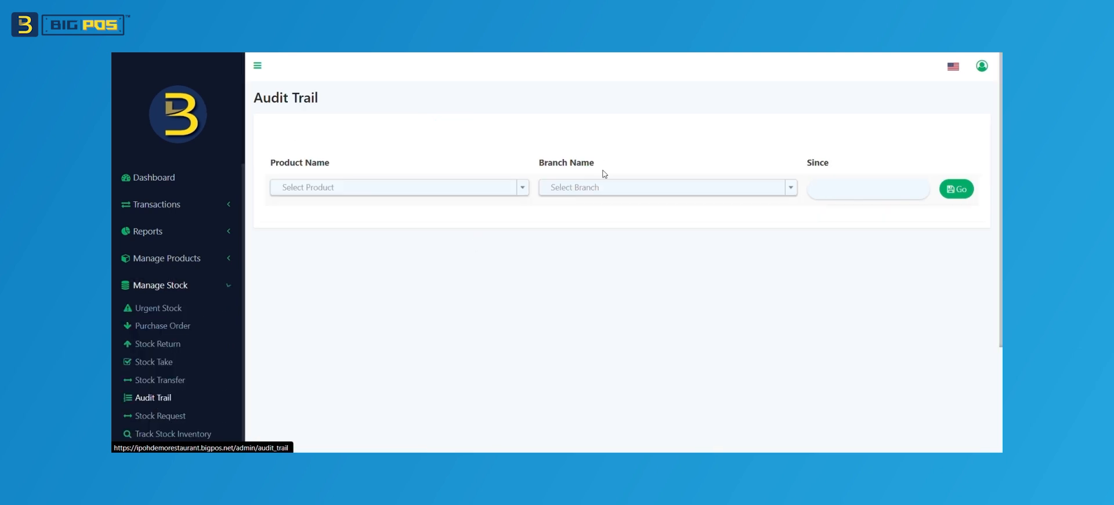
Search for "potato salad" in the audit trail's product filter and select Potato Salad
click(382, 189)
text(poato)
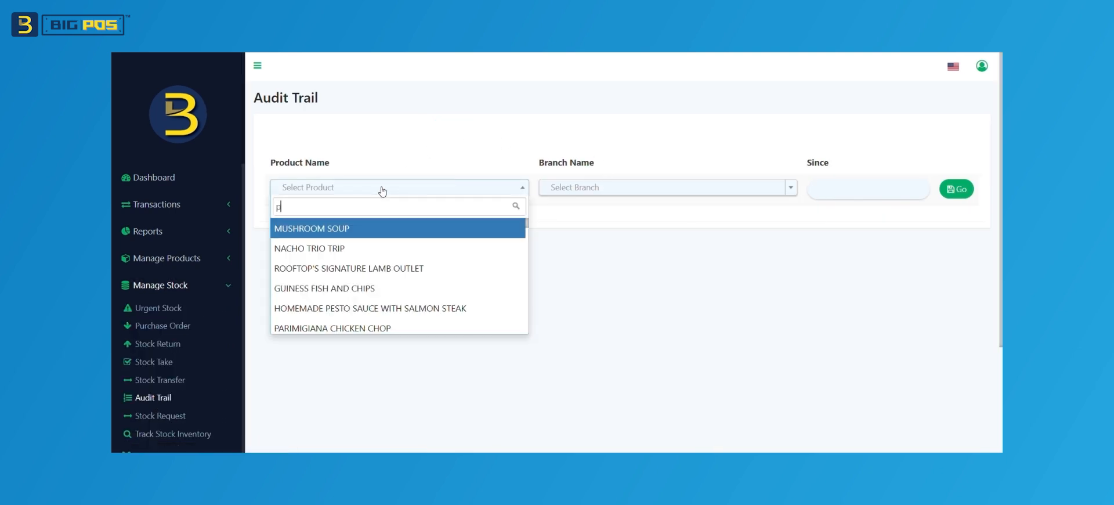
key(BackSpace)
key(BackSpace)
key(BackSpace)
text(ta)
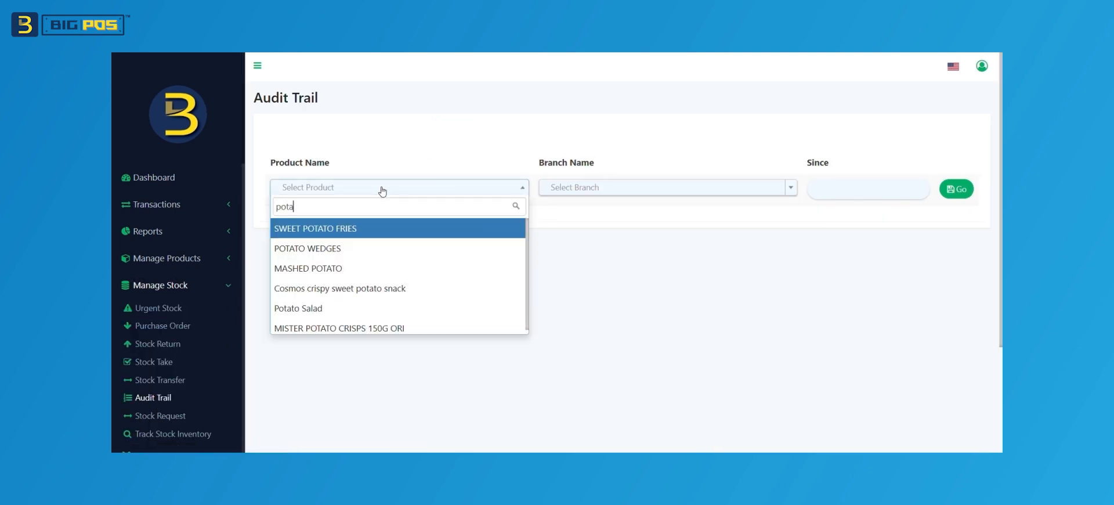
text(to salad)
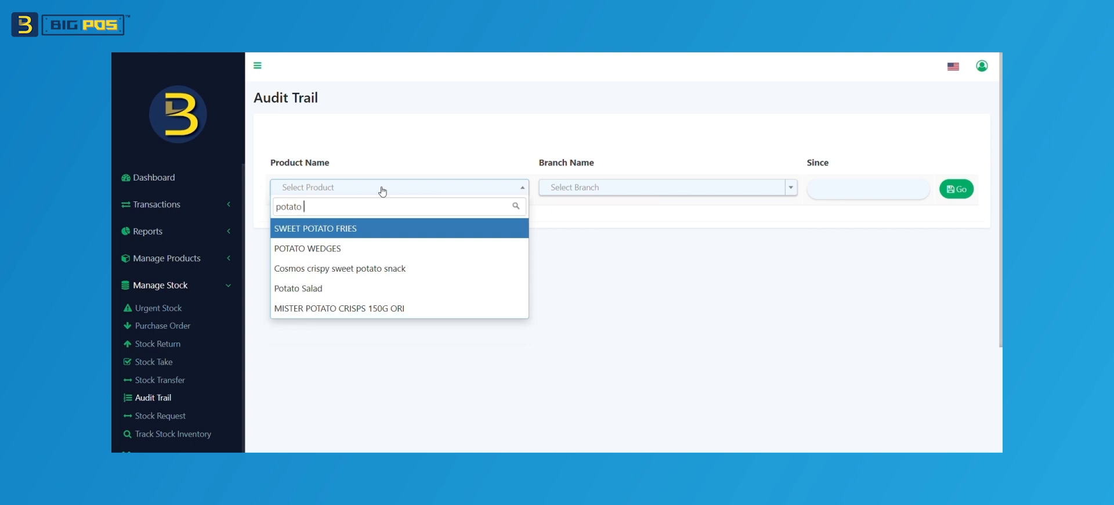
click(412, 237)
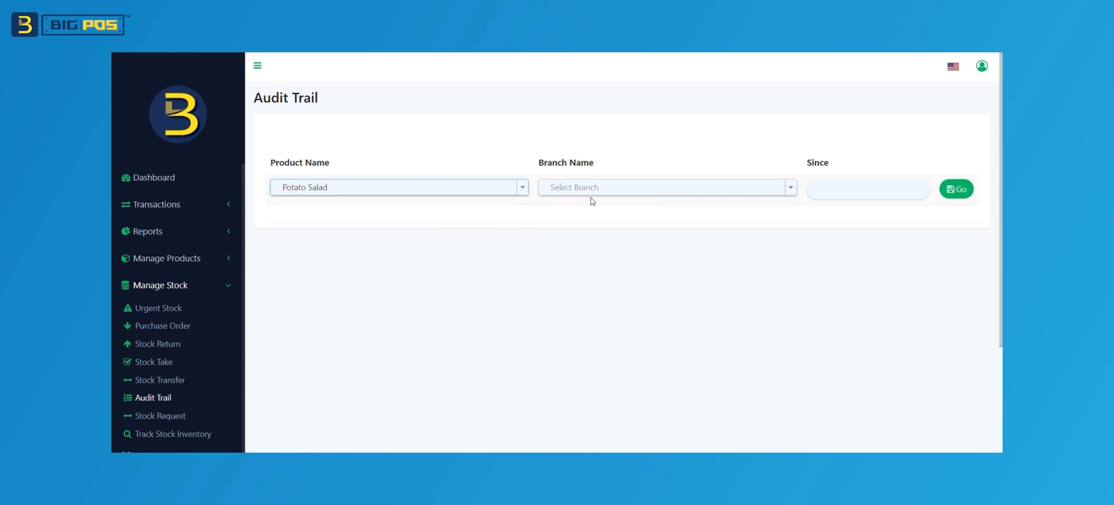
Display the audit trail for branch Ipoh Taste HQ from 2024-12-31 to 2025-01-15 and examine the quantity changes
click(629, 186)
click(605, 232)
click(838, 194)
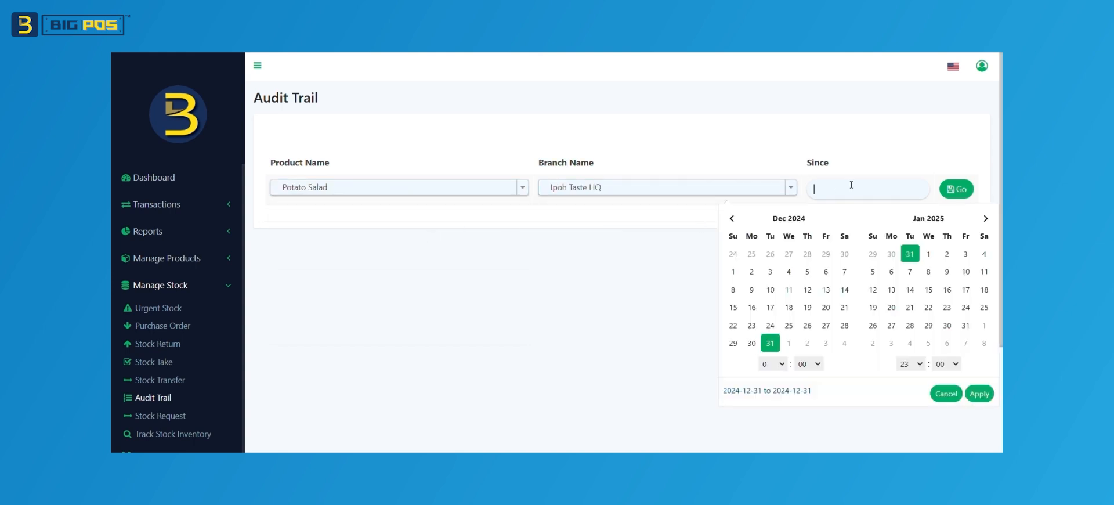
click(780, 344)
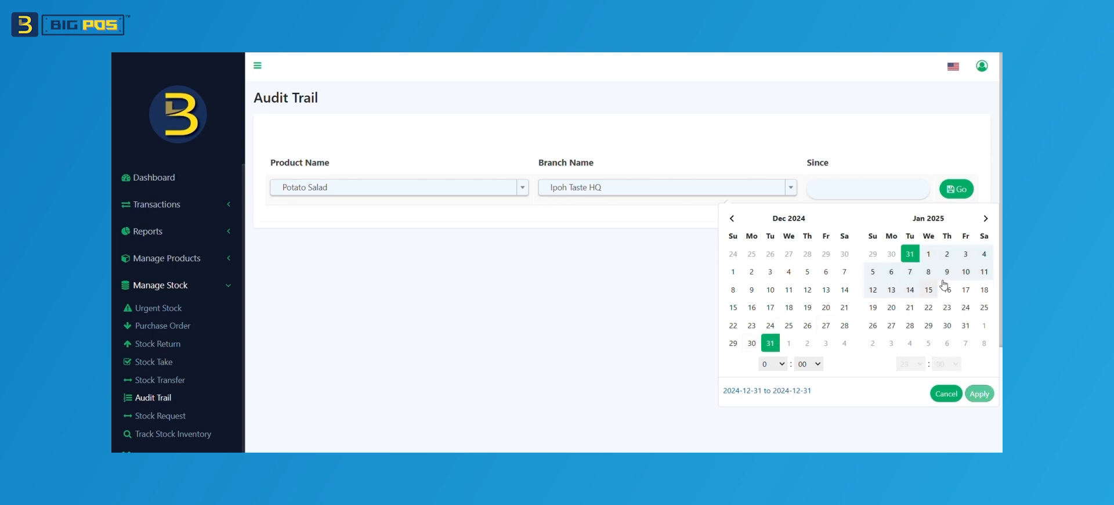
click(929, 290)
click(979, 394)
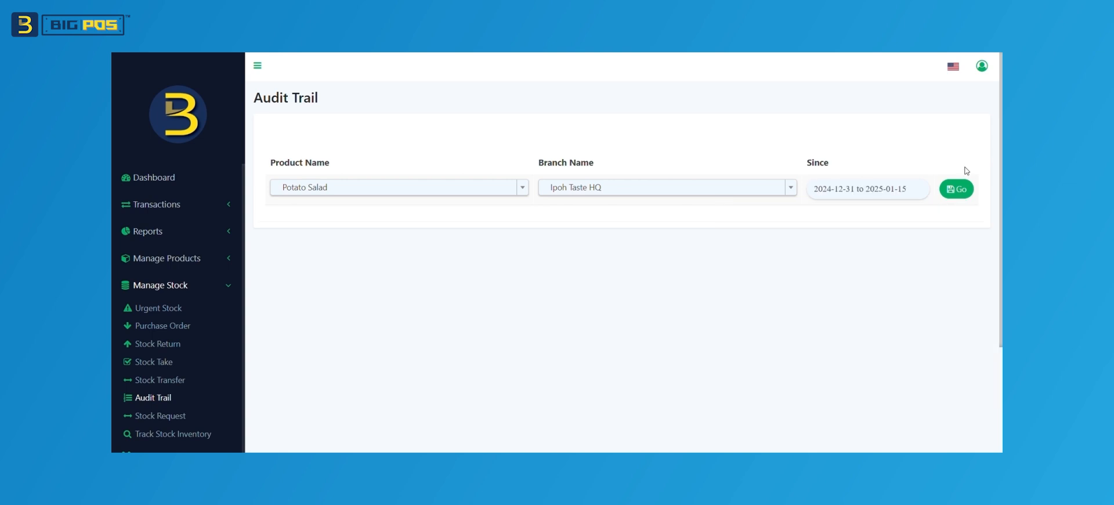
click(960, 196)
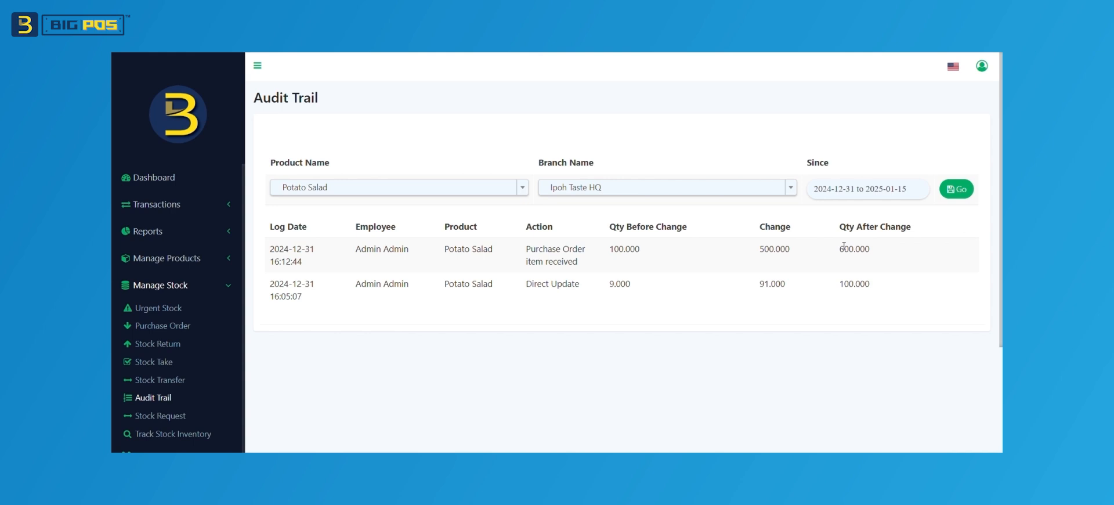
Revisit the product list and the purchase order list, and return to the Track Stock Inventory page
click(172, 260)
click(165, 301)
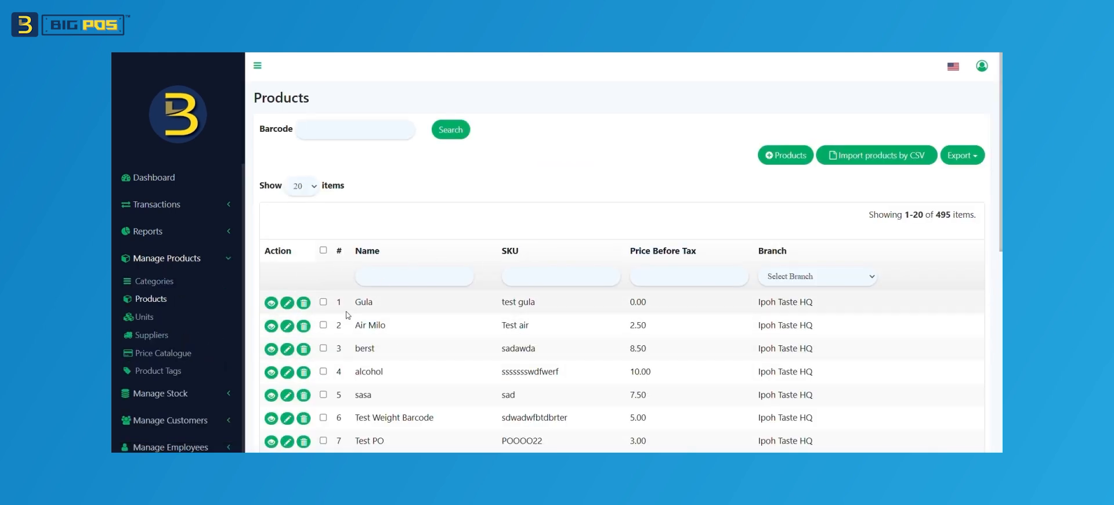
click(181, 262)
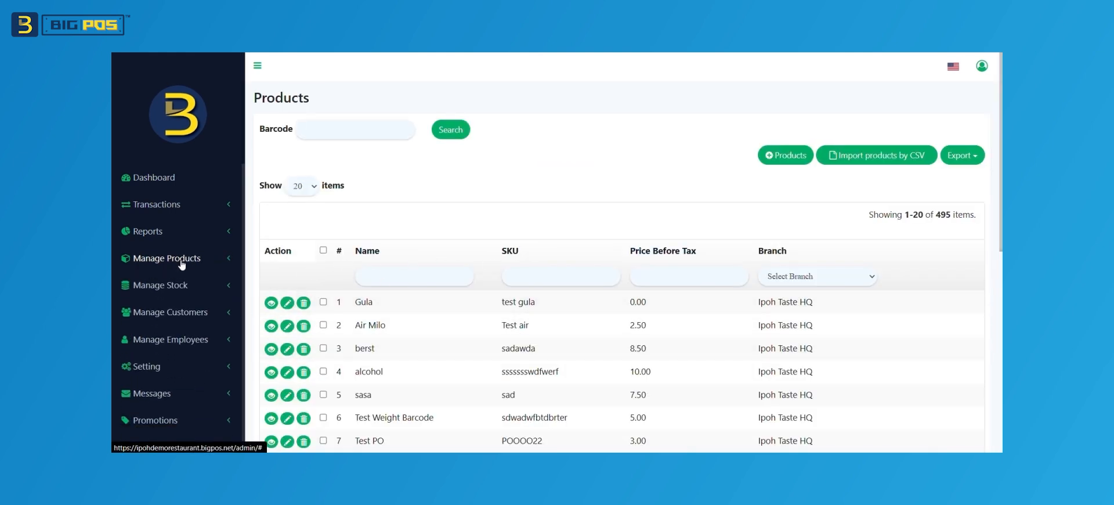
click(174, 288)
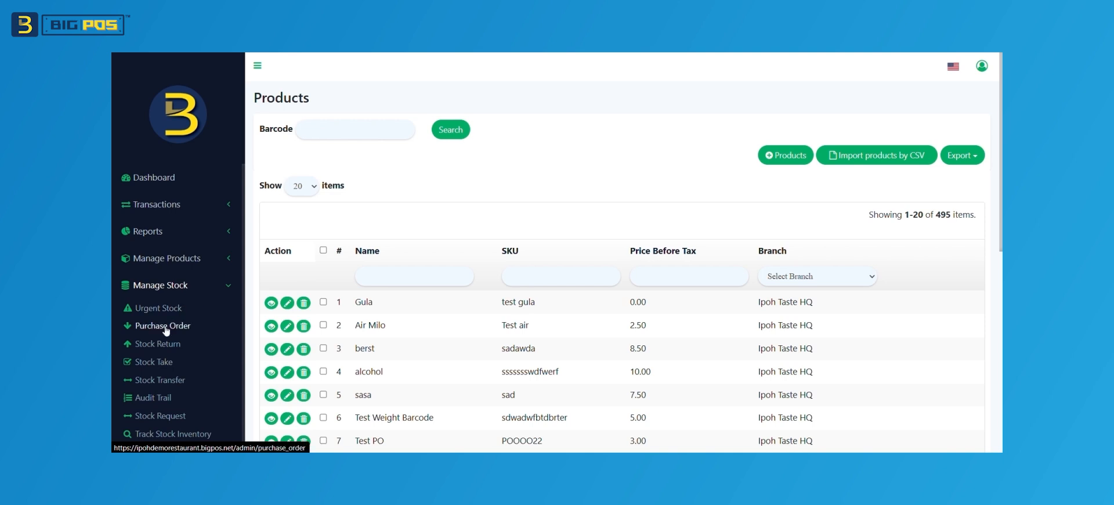
click(165, 328)
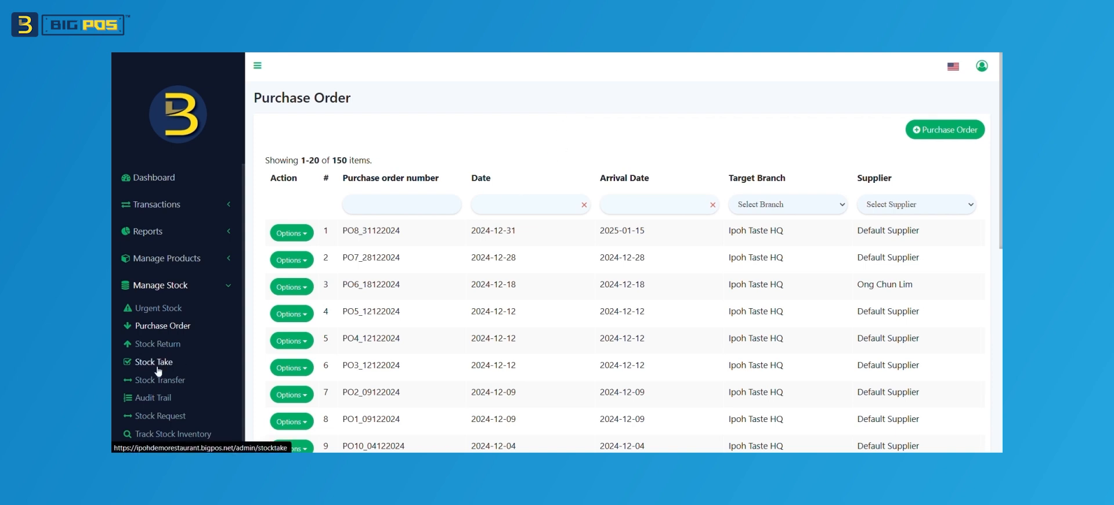
scroll(206, 398, down, 3)
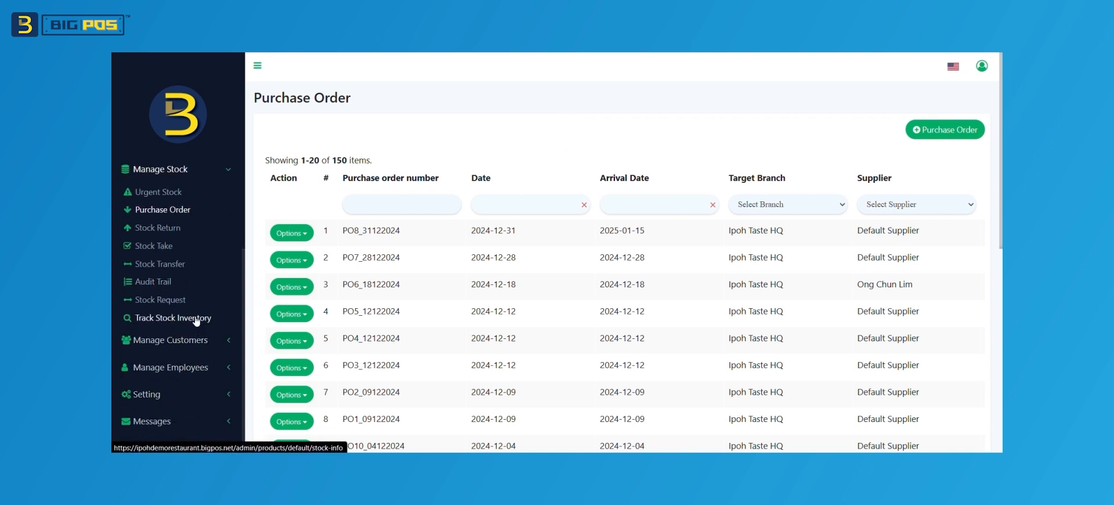
click(197, 319)
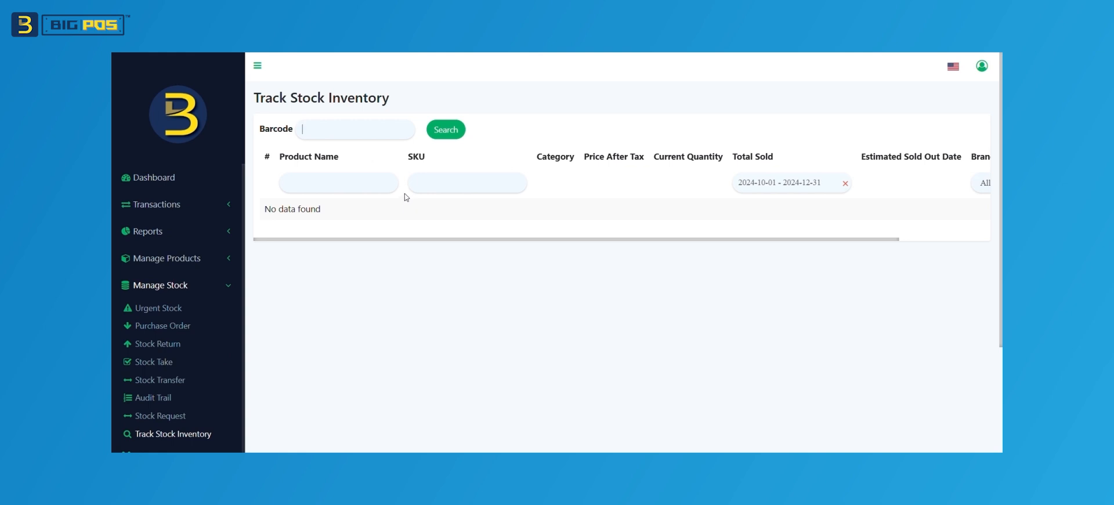